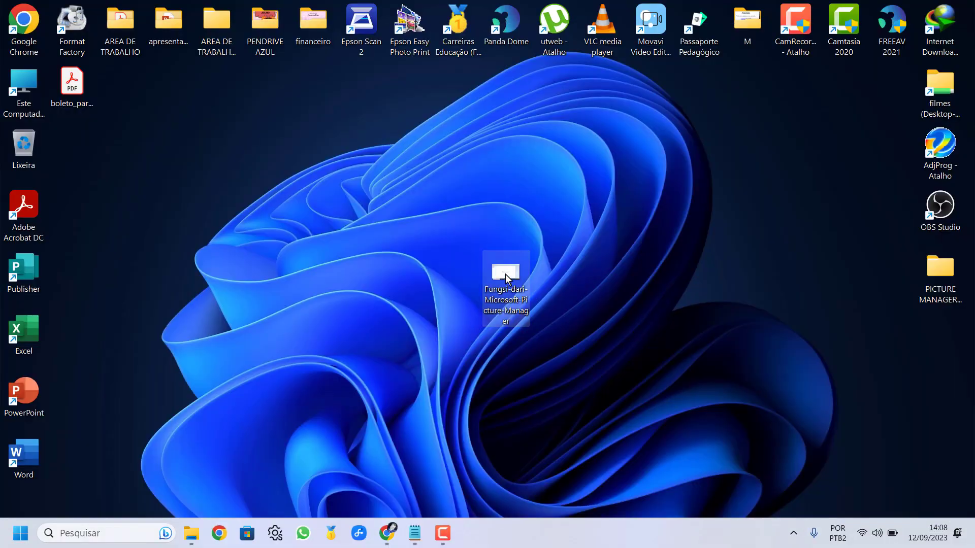
Step: Check which applications the Fungsi-dari-Microsoft-Picture-Manager image on the desktop can be opened with
right_click(506, 275)
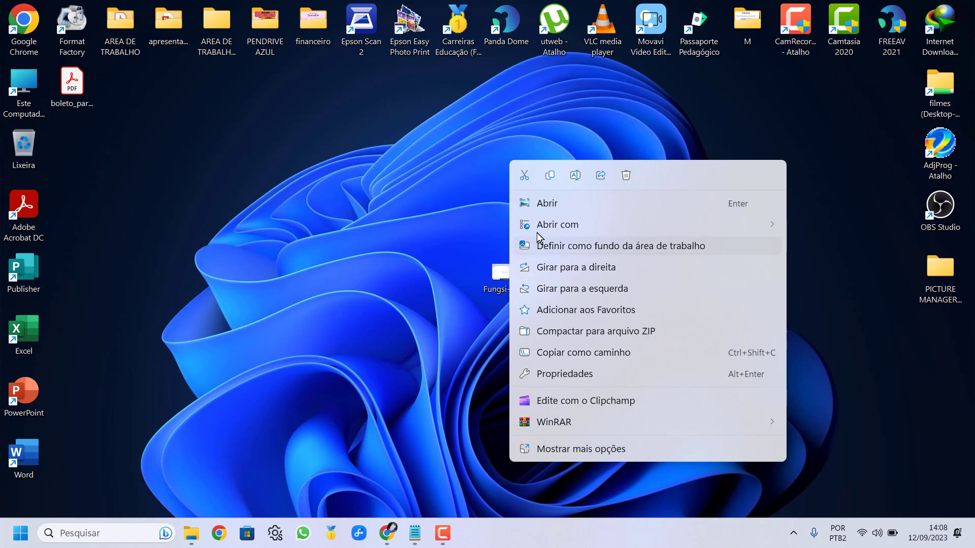
mouse_move(577, 219)
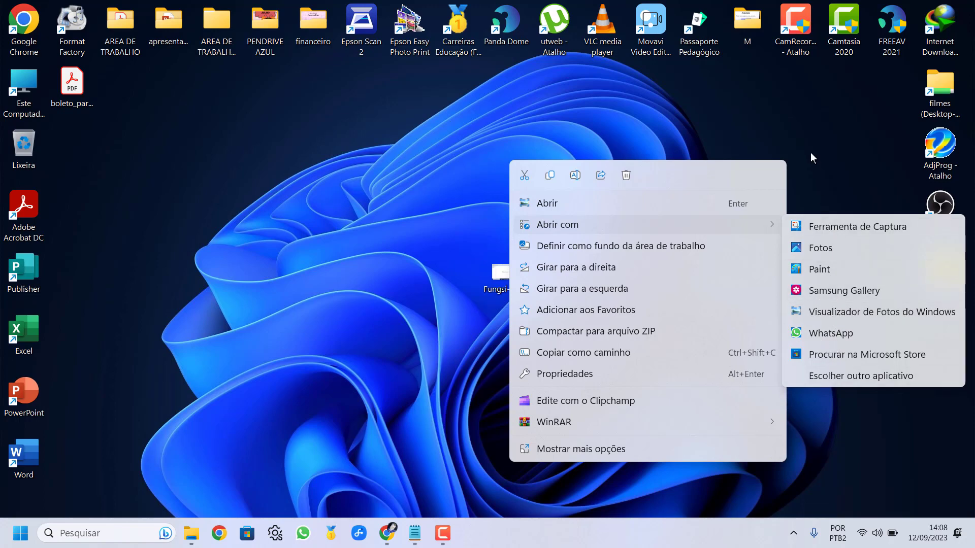
left_click(665, 171)
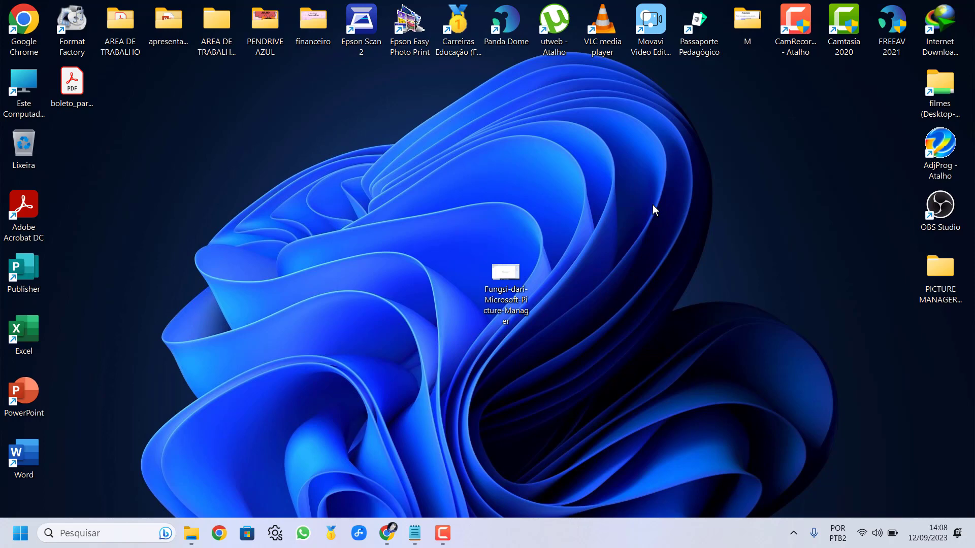
left_click(593, 263)
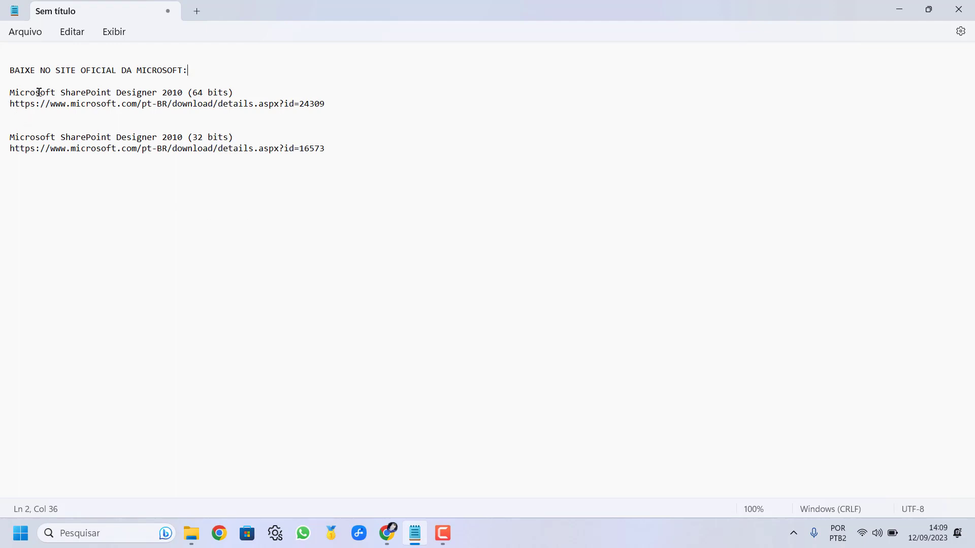
Step: Compare the 64-bit and 32-bit SharePoint Designer 2010 entries in the Notepad notes, and minimize the window
left_click_drag(189, 94, 235, 93)
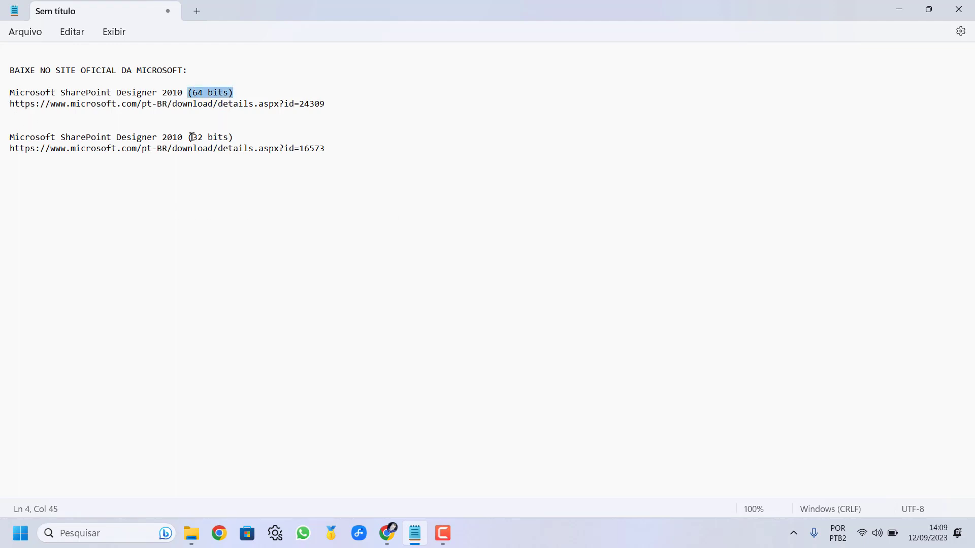
left_click_drag(189, 138, 235, 137)
left_click(320, 130)
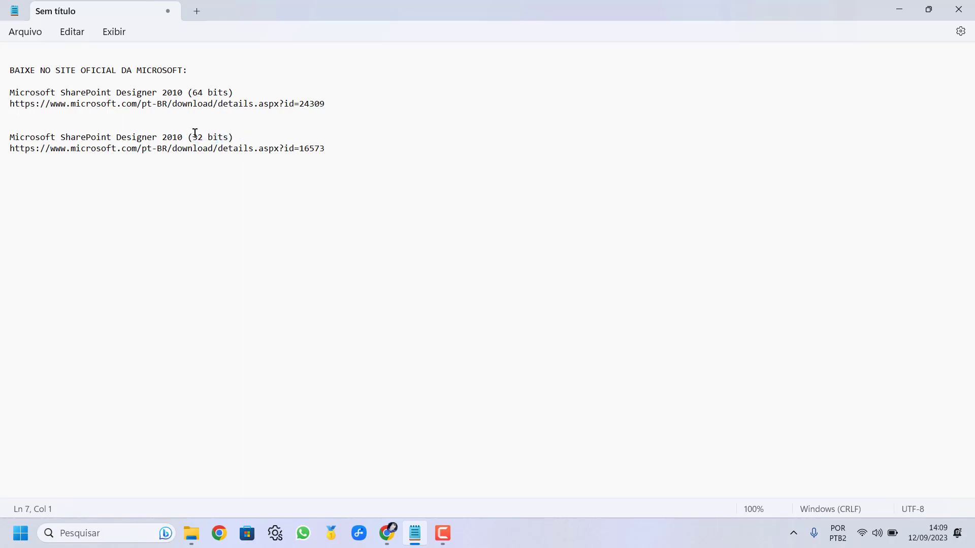
left_click_drag(187, 138, 234, 136)
left_click_drag(187, 92, 234, 93)
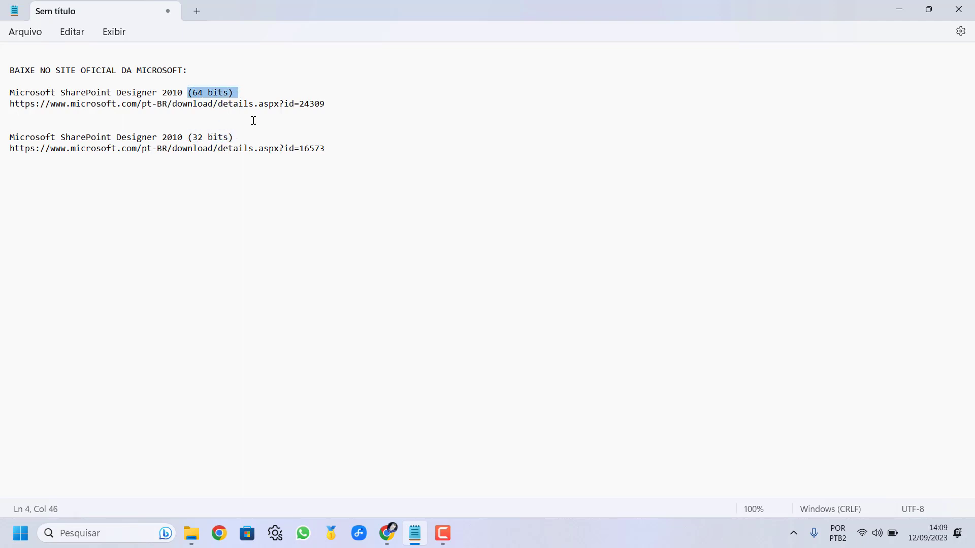
left_click(253, 124)
left_click(899, 9)
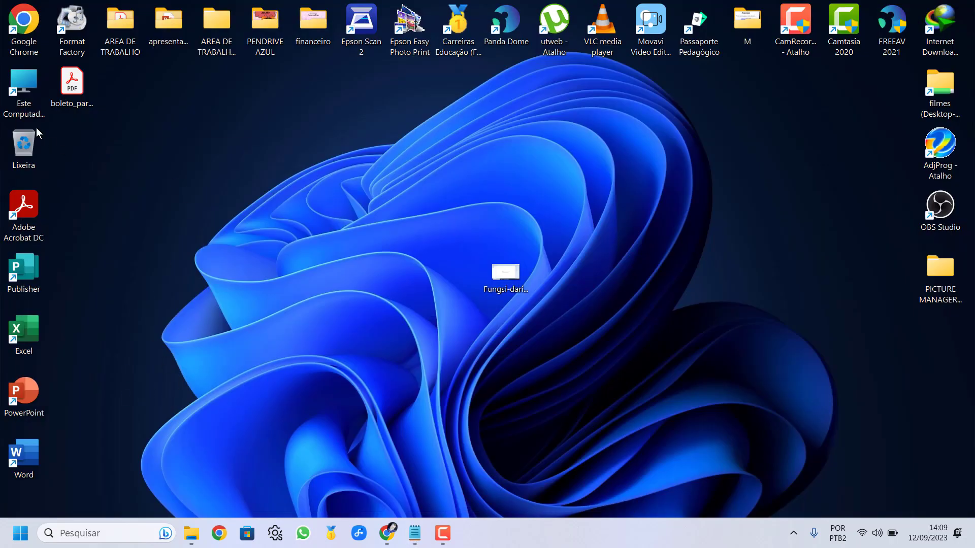
Step: Open Este Computador in a maximized window and display the computer's properties
double_click(23, 97)
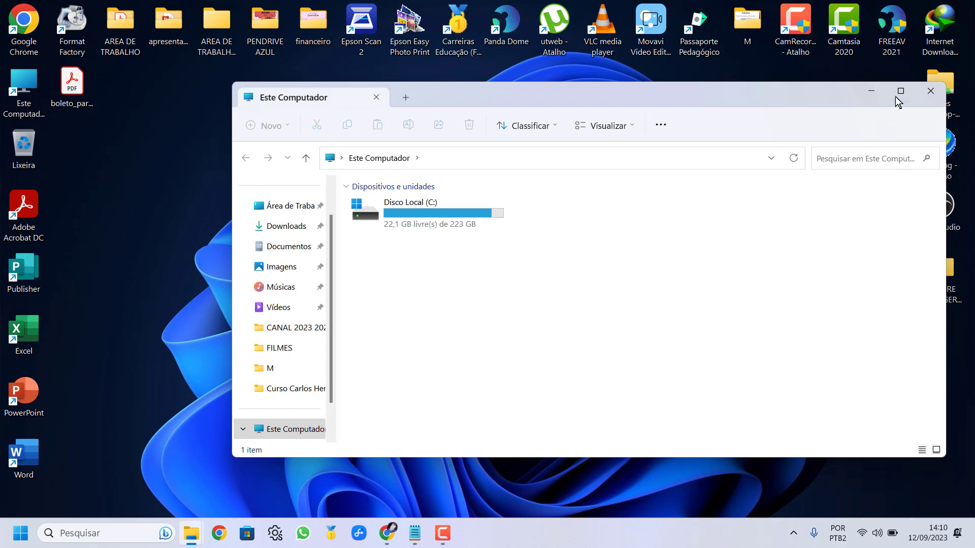
left_click(900, 93)
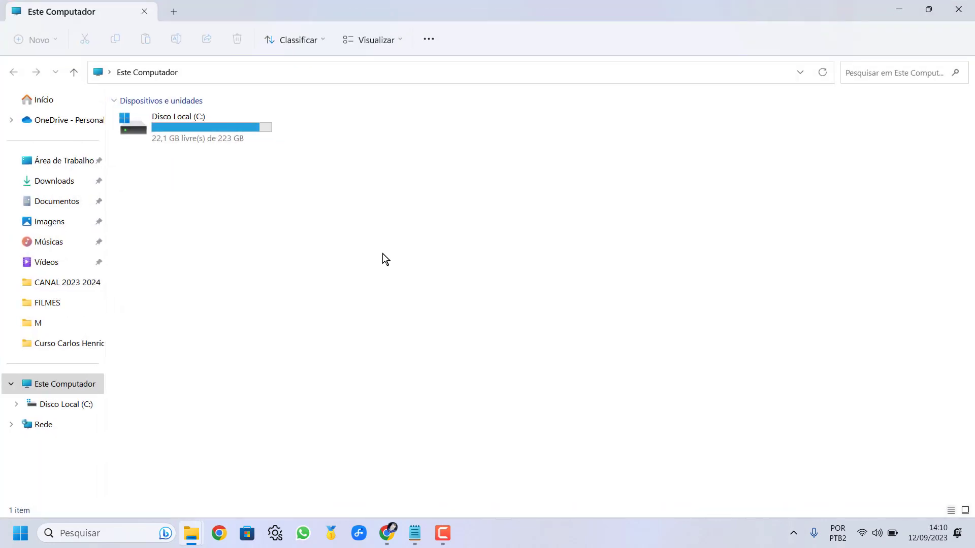
right_click(64, 389)
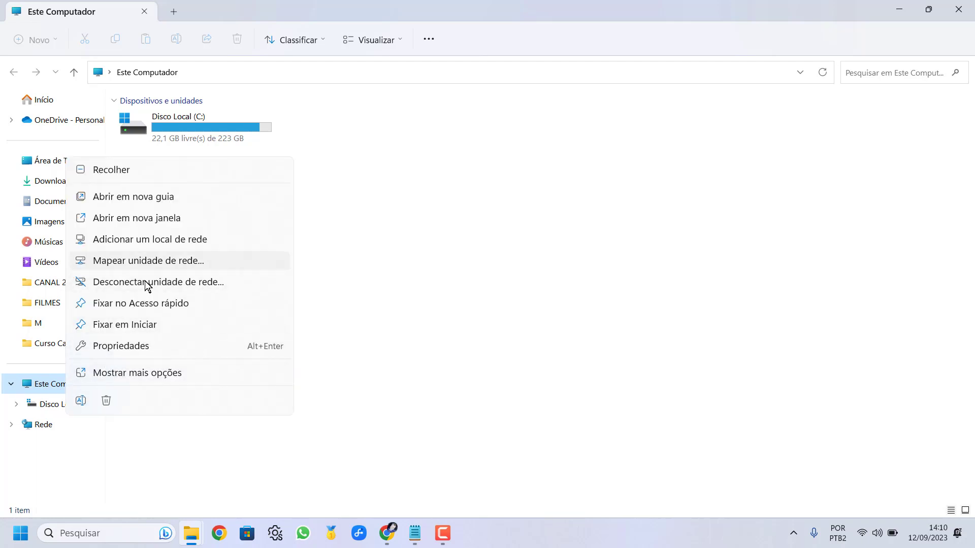
left_click(144, 376)
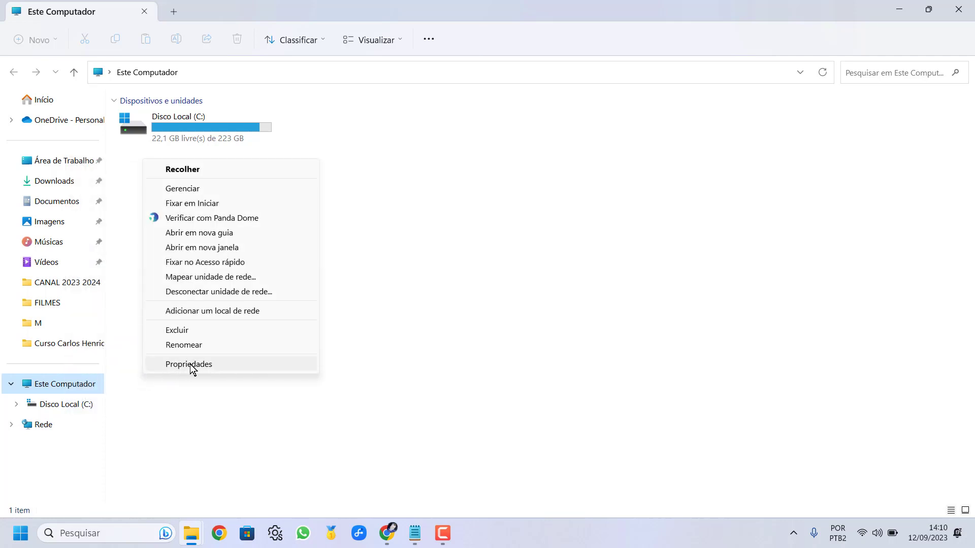
left_click(190, 366)
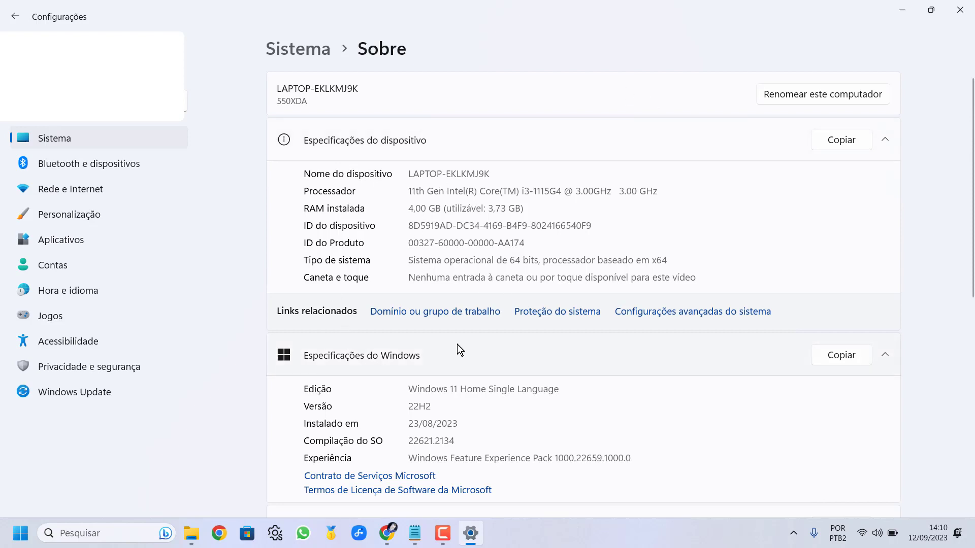
Step: Check whether the operating system is 32-bit or 64-bit in the device specifications, and close Settings and File Explorer
scroll(459, 346, "down", 2)
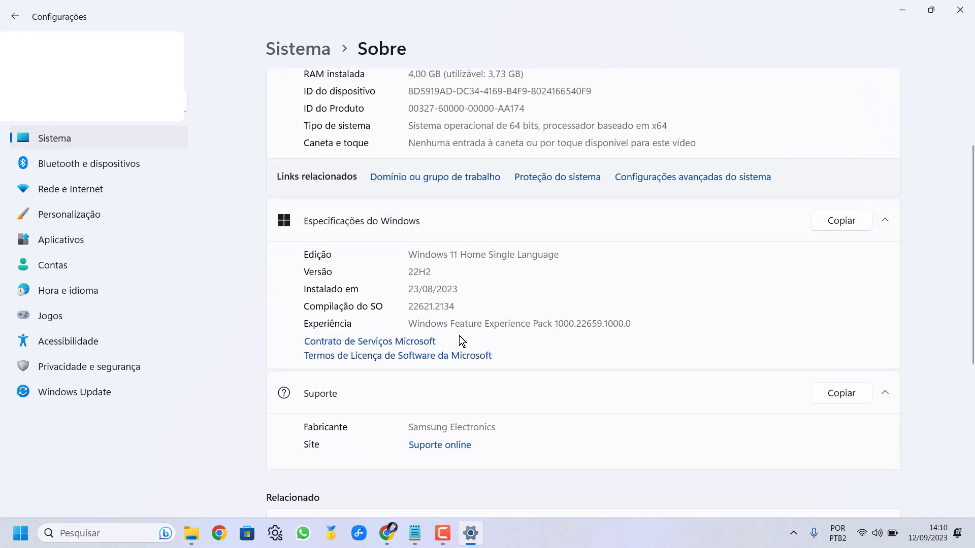
scroll(459, 336, "up", 2)
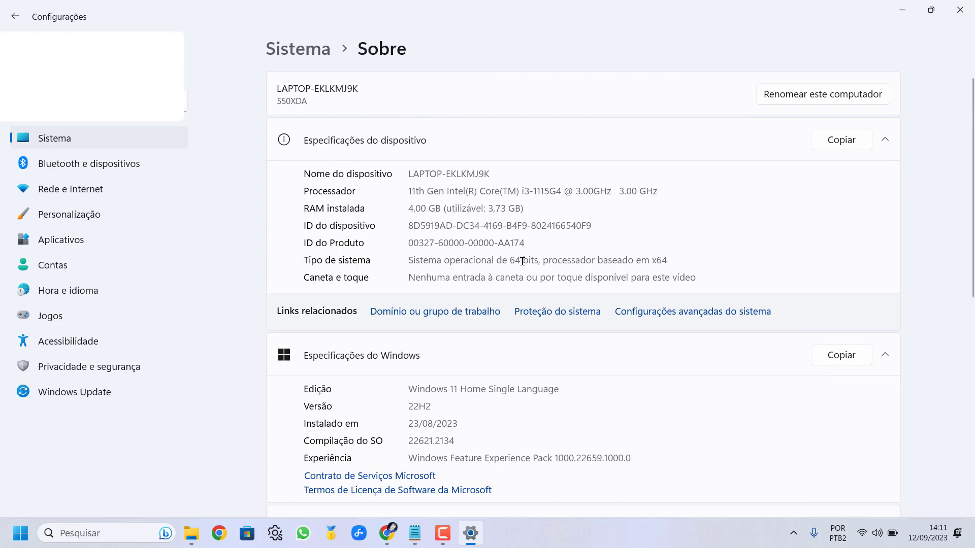
left_click_drag(510, 262, 545, 260)
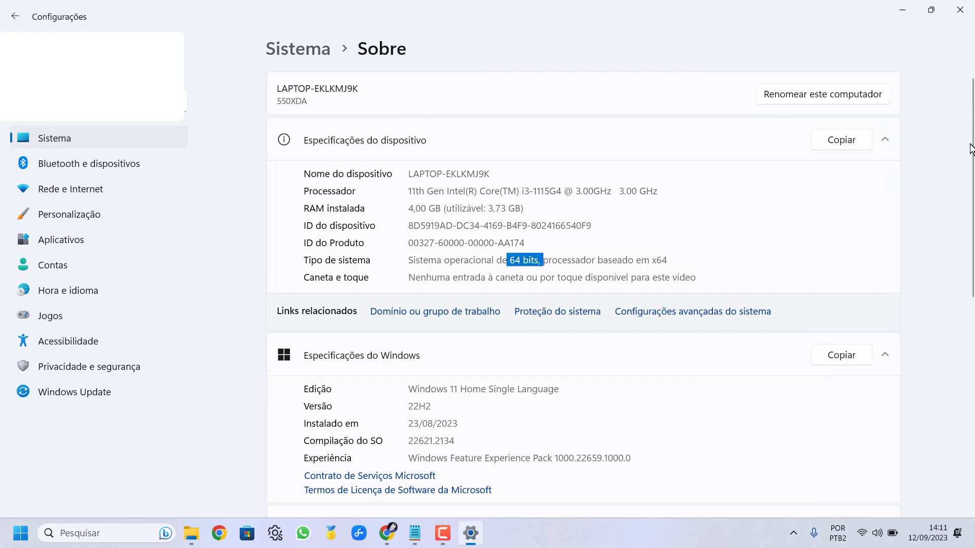
left_click(966, 14)
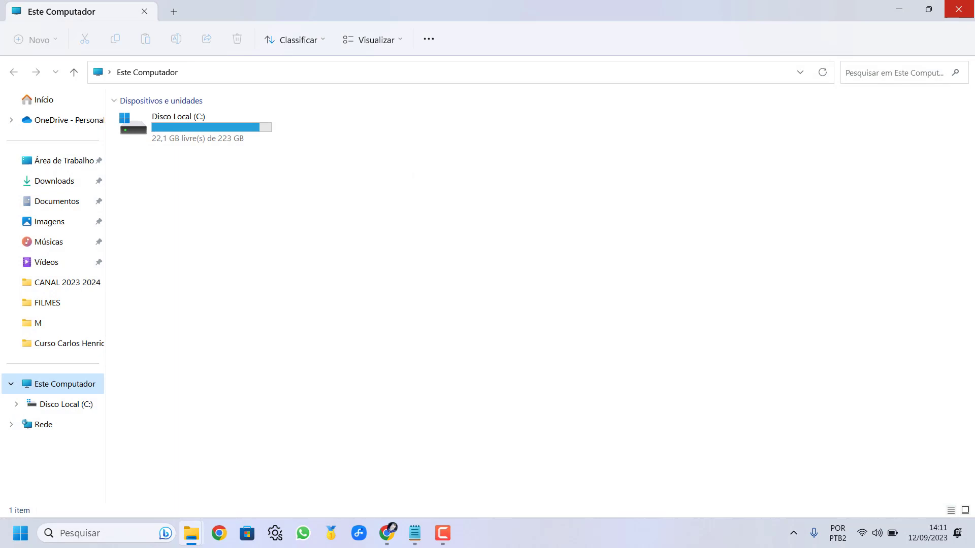
left_click(958, 9)
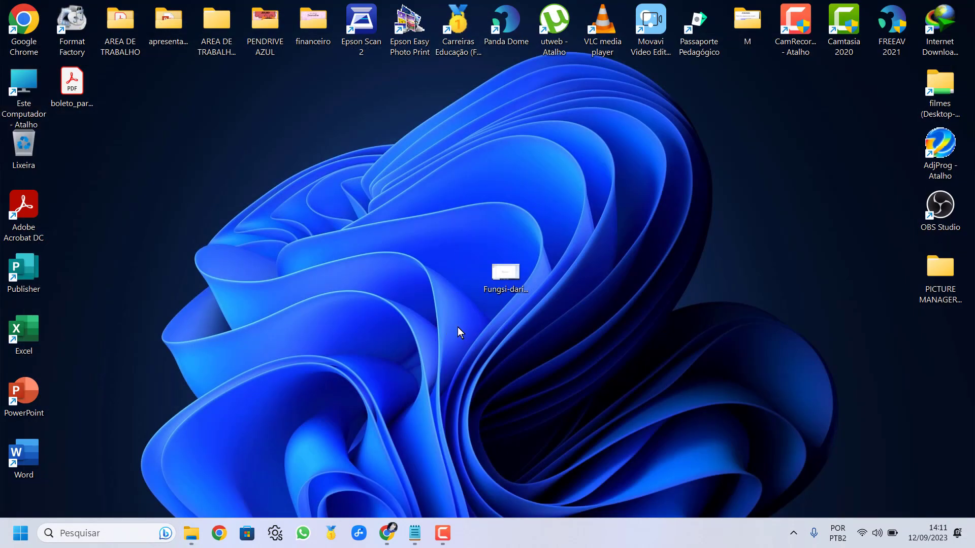
Step: Switch to Notepad and copy the download link of Microsoft SharePoint Designer 2010 (64 bits)
left_click(415, 533)
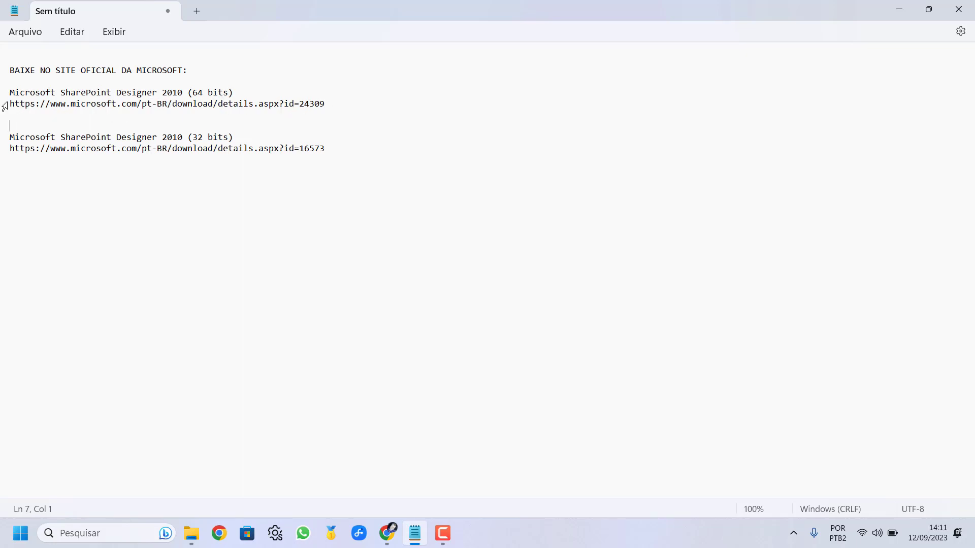
left_click_drag(9, 104, 322, 103)
right_click(320, 106)
left_click(342, 169)
left_click(244, 93)
left_click_drag(10, 103, 300, 103)
triple_click(6, 108)
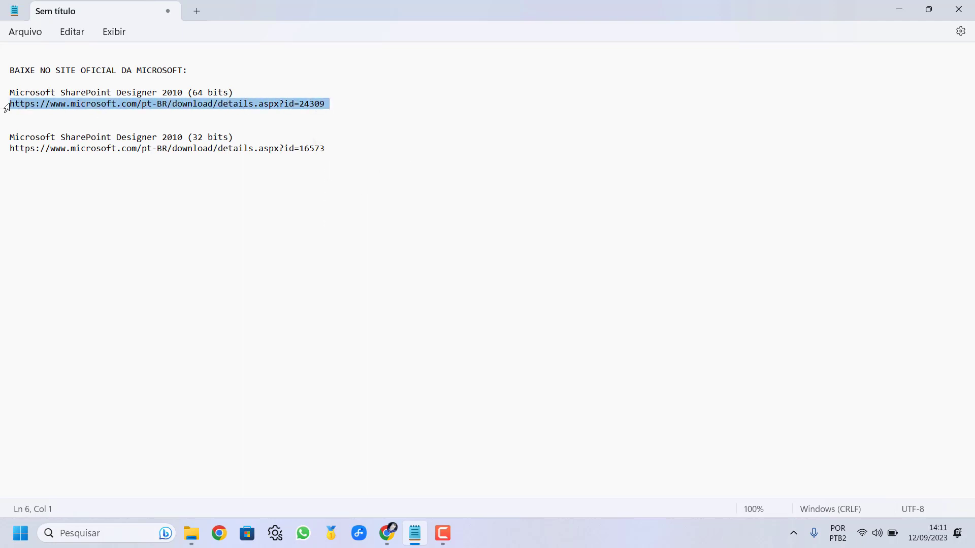
right_click(161, 105)
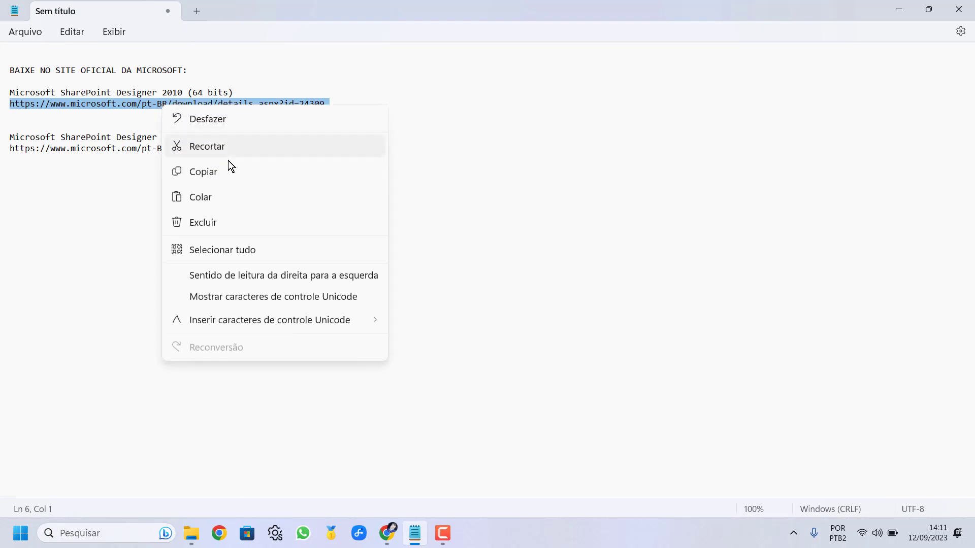
left_click(229, 172)
Step: Switch to Chrome and examine the site address, language, file name and size on the SharePoint Designer 2010 (64 bits) download page
left_click(387, 533)
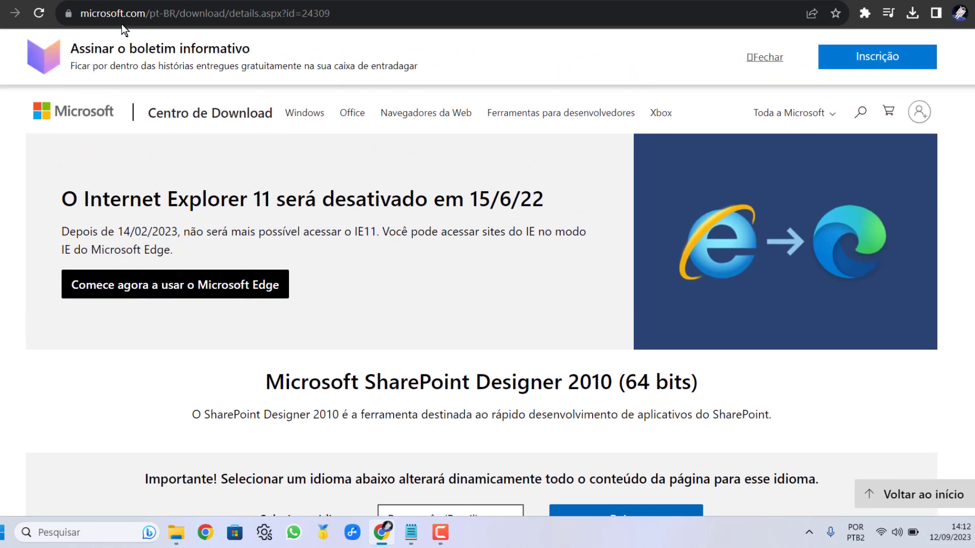
left_click_drag(80, 13, 147, 14)
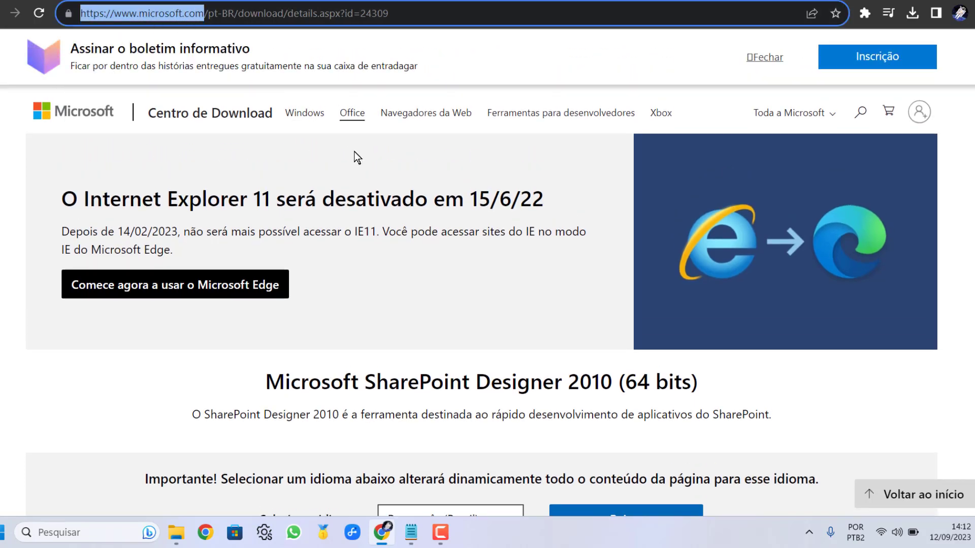
left_click(471, 182)
scroll(471, 182, "down", 1)
scroll(471, 181, "down", 3)
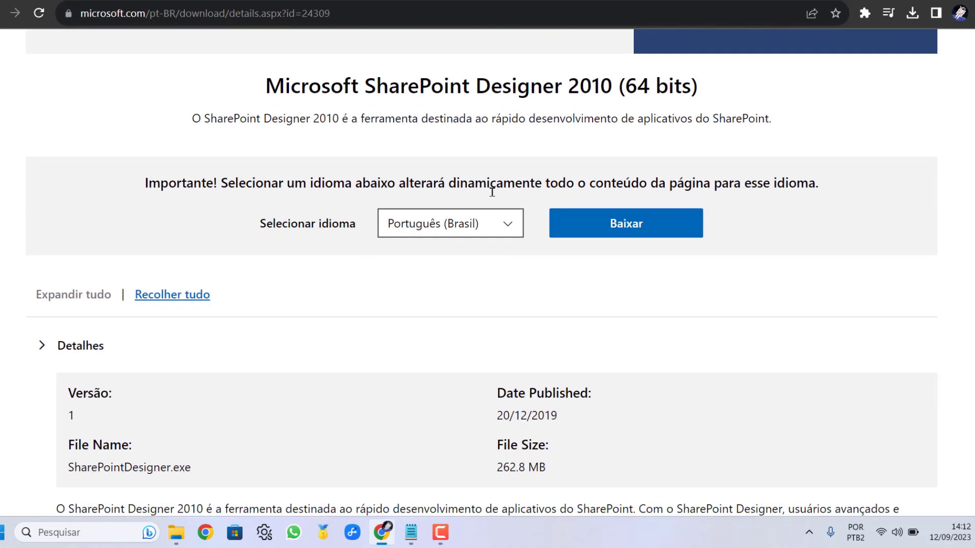
scroll(623, 309, "down", 2)
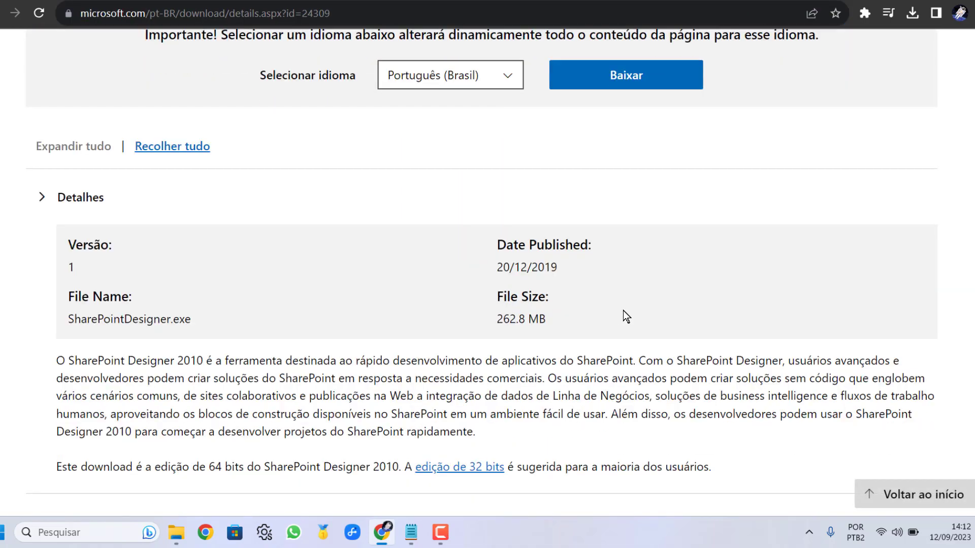
scroll(623, 310, "up", 2)
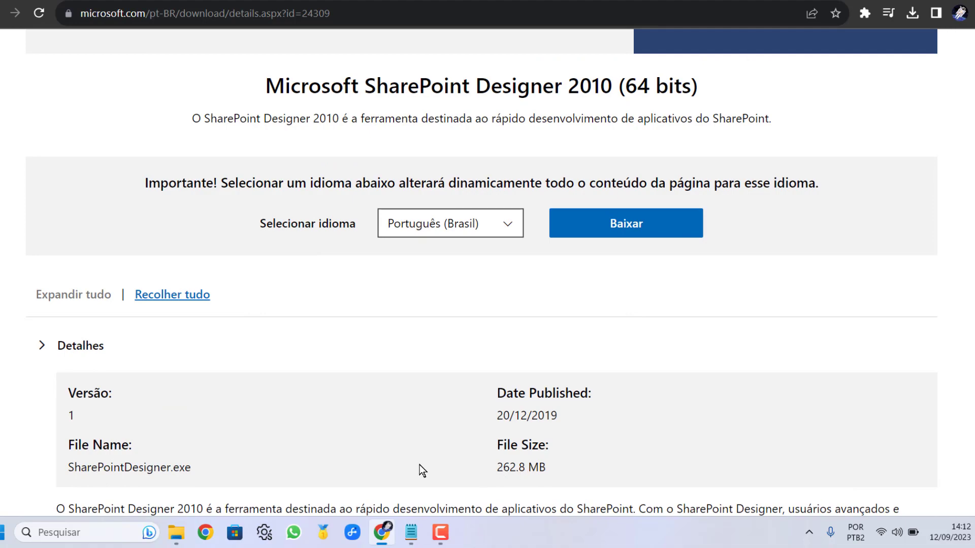
left_click_drag(69, 468, 537, 174)
scroll(99, 468, "down", 4)
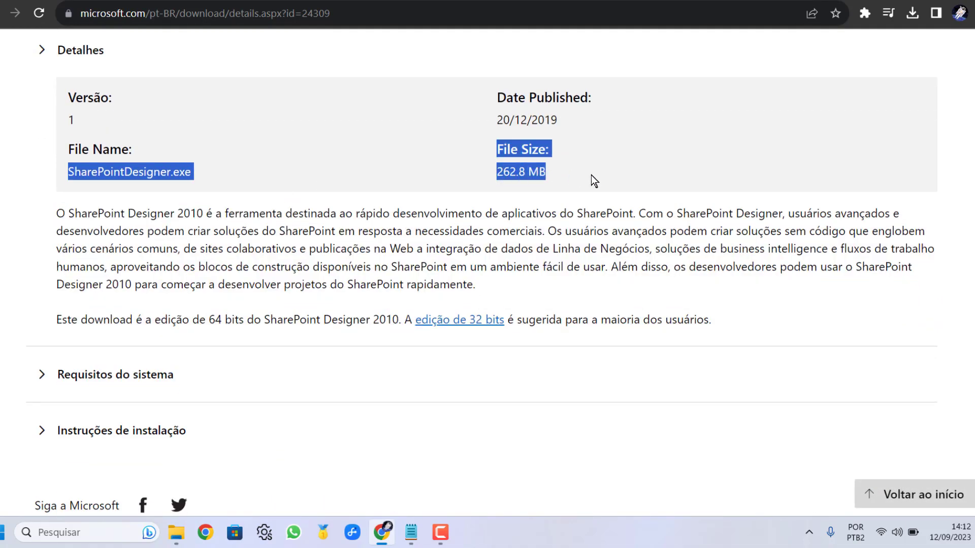
left_click(578, 172)
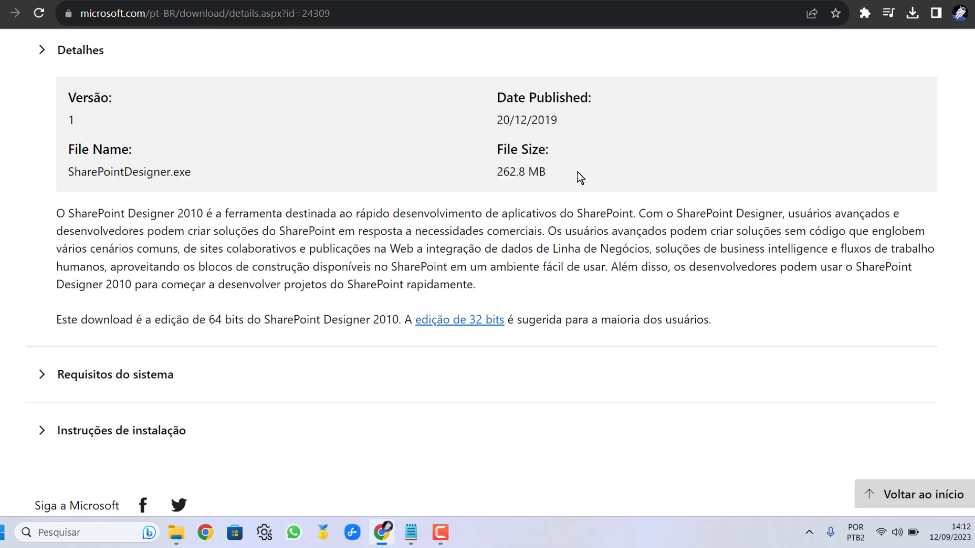
scroll(578, 172, "up", 4)
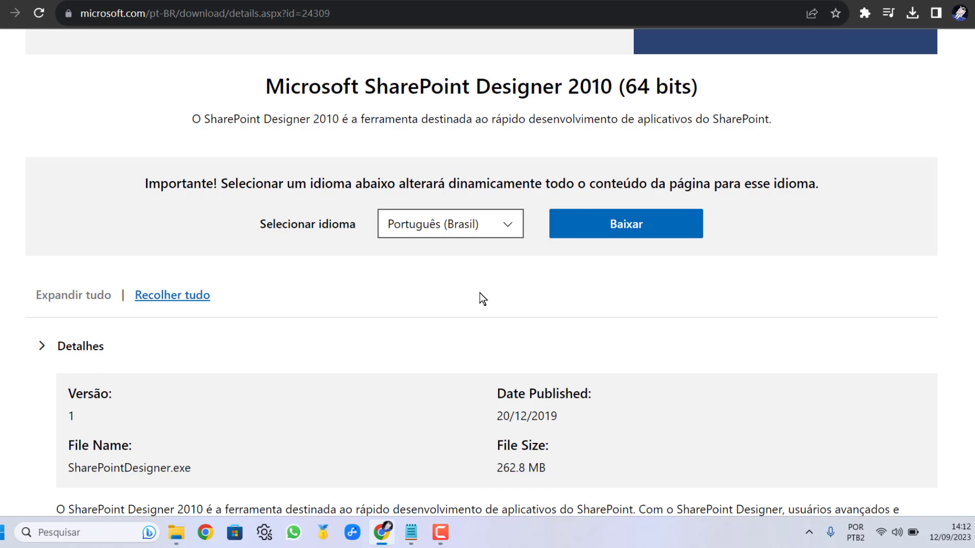
scroll(399, 324, "down", 1)
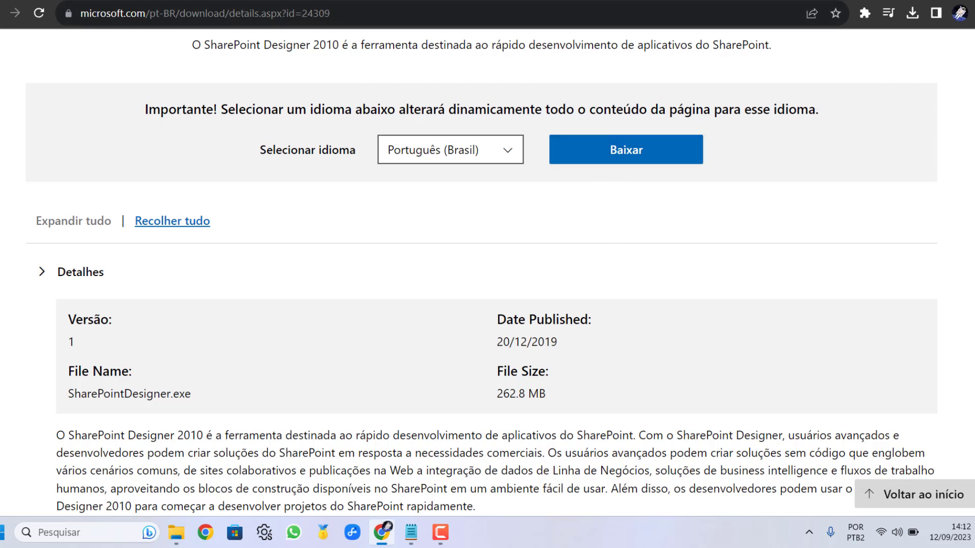
Step: Return to the desktop, move the PICTURE MANAGER 32 E 64 BITS folder near the centre, and open it in a maximized window
key("super+d")
left_click_drag(958, 259, 660, 273)
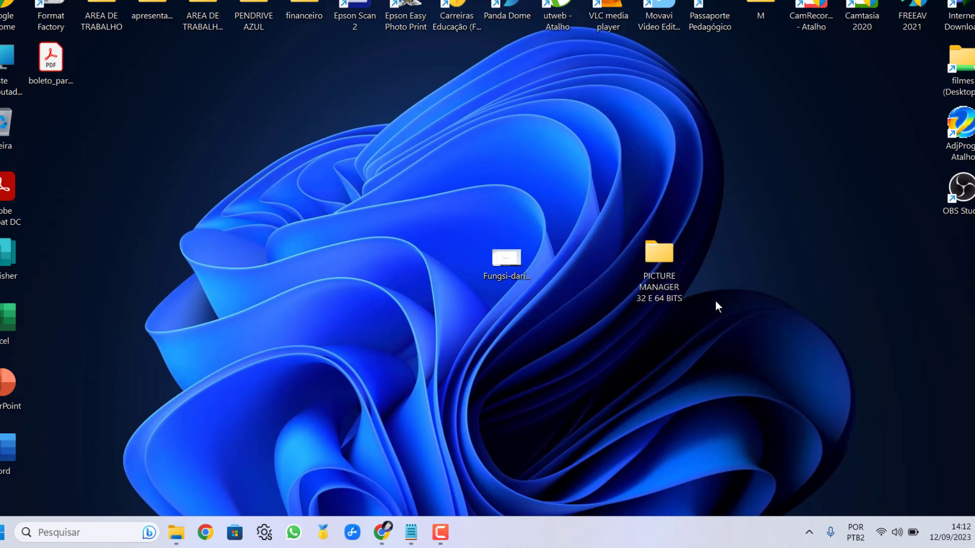
double_click(669, 259)
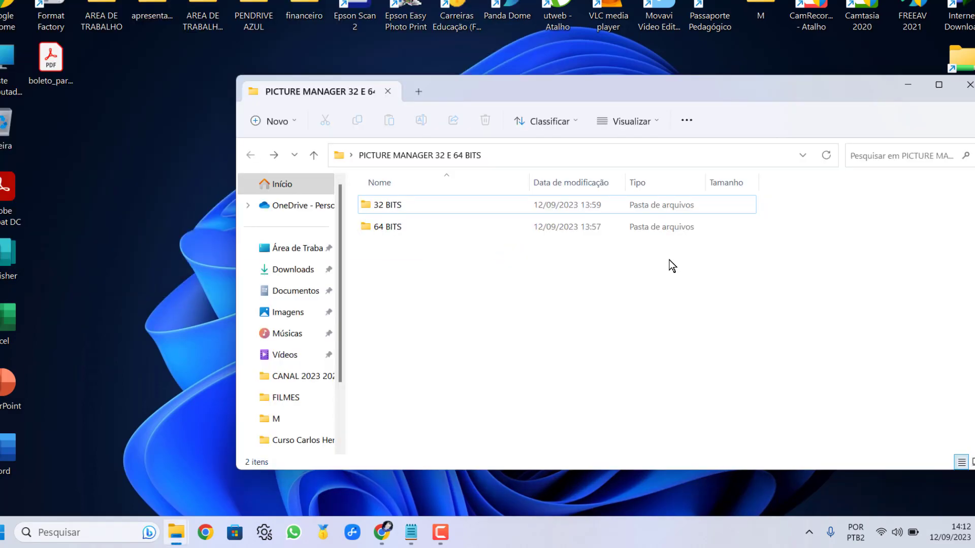
left_click(938, 86)
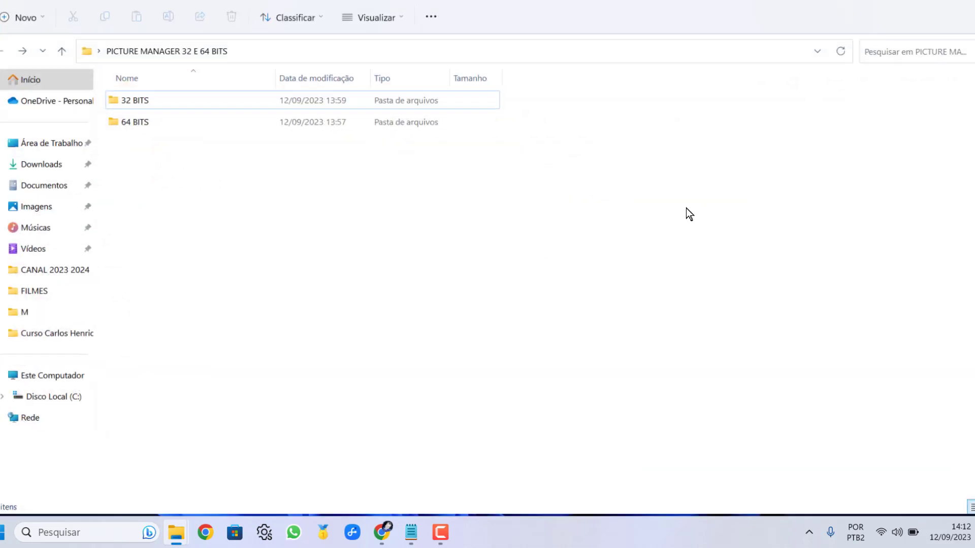
Step: Select the 64 BITS folder inside PICTURE MANAGER 32 E 64 BITS
left_click(121, 123)
left_click(123, 101)
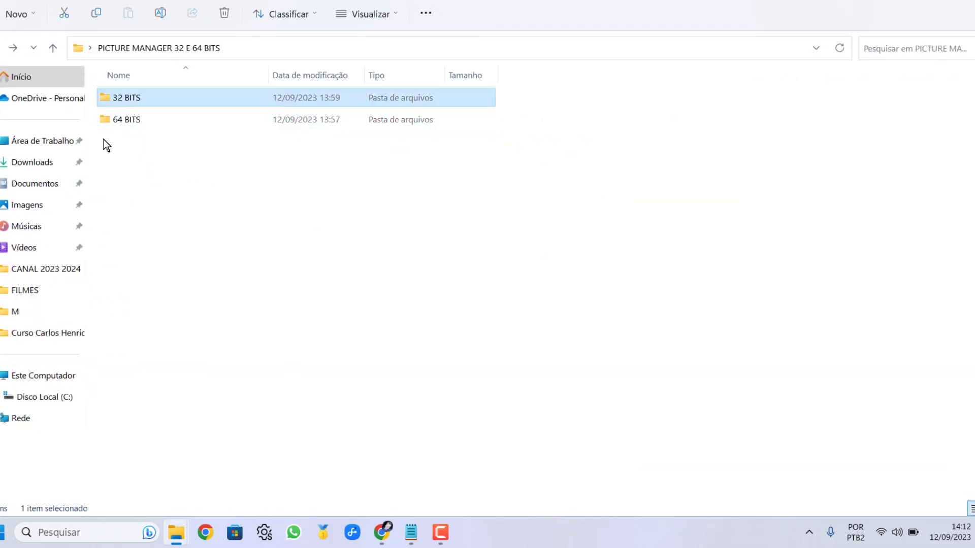
left_click(117, 121)
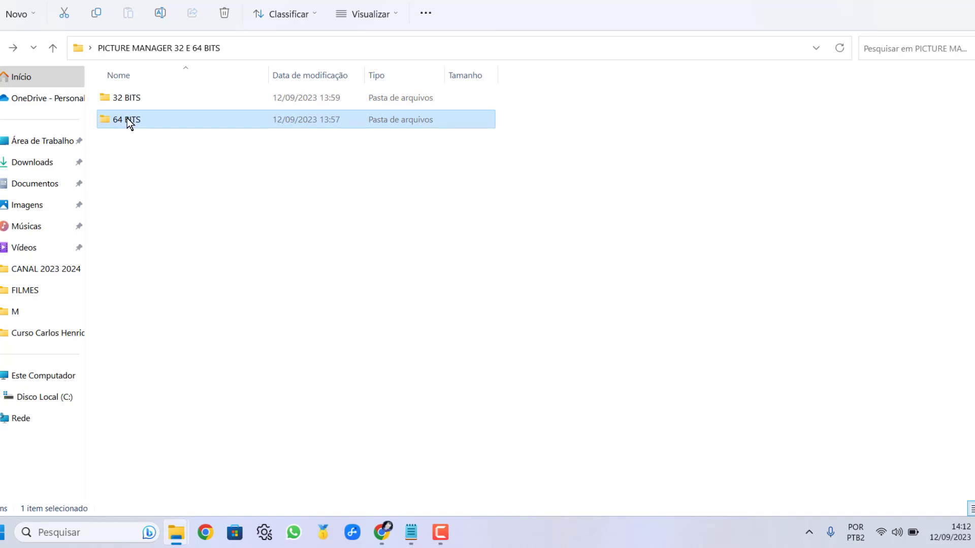
Step: Open the 64 BITS folder and run the SharePointDesigner installer as administrator
double_click(130, 121)
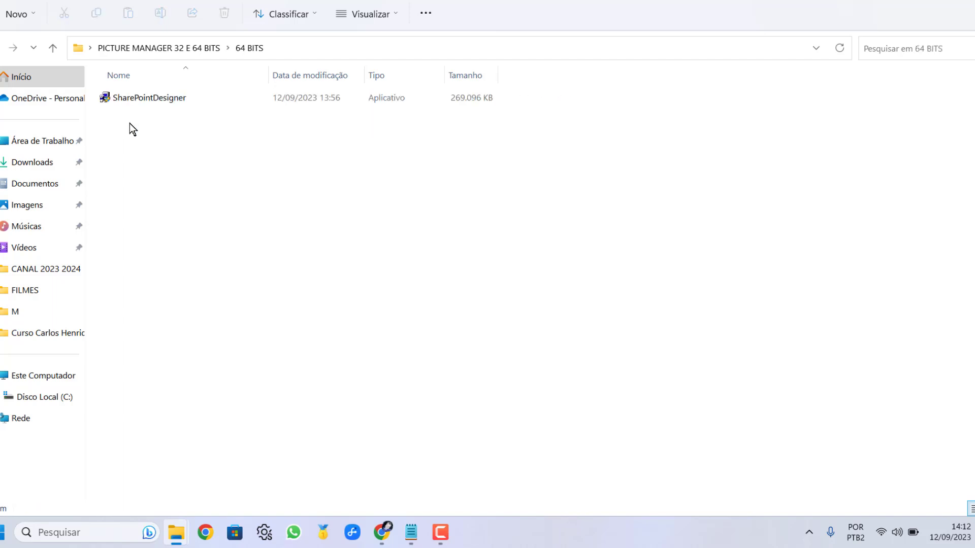
double_click(120, 99)
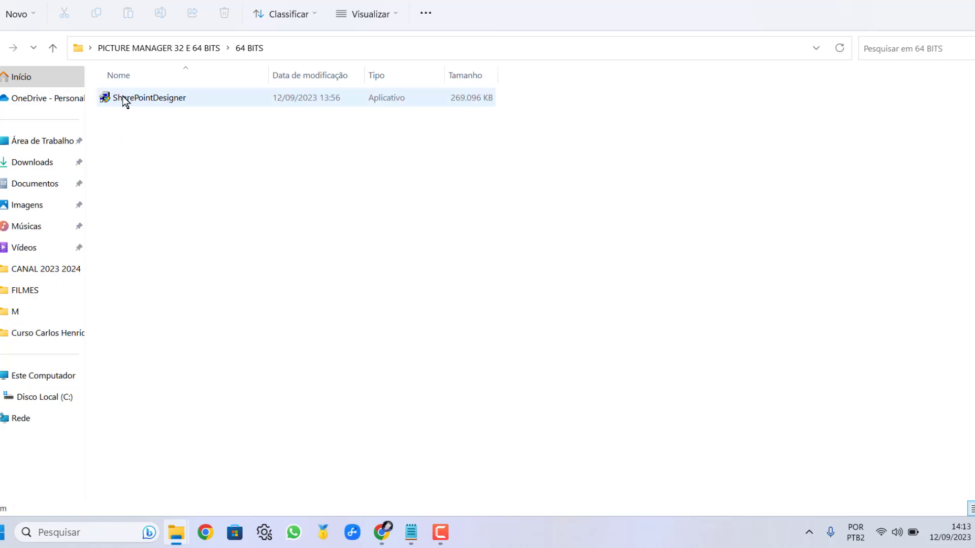
right_click(122, 97)
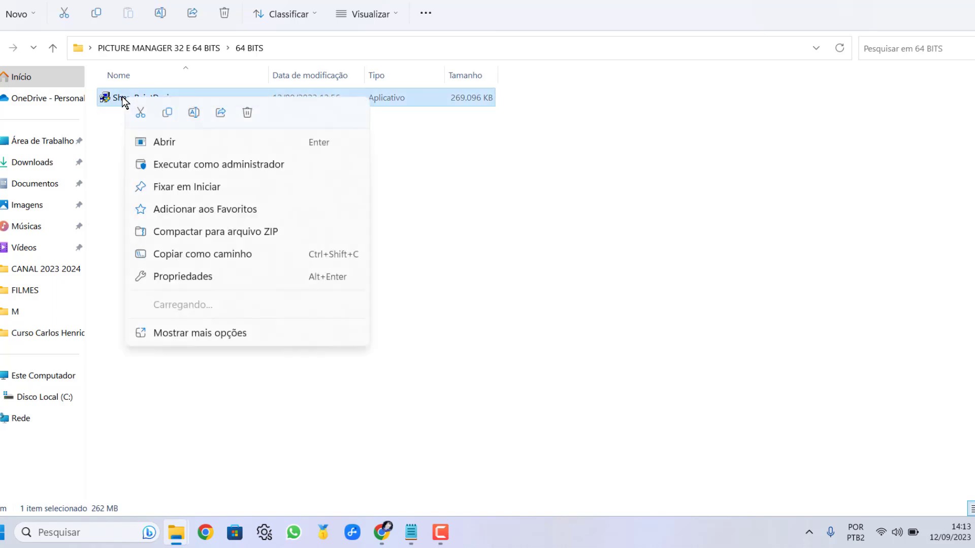
left_click(198, 168)
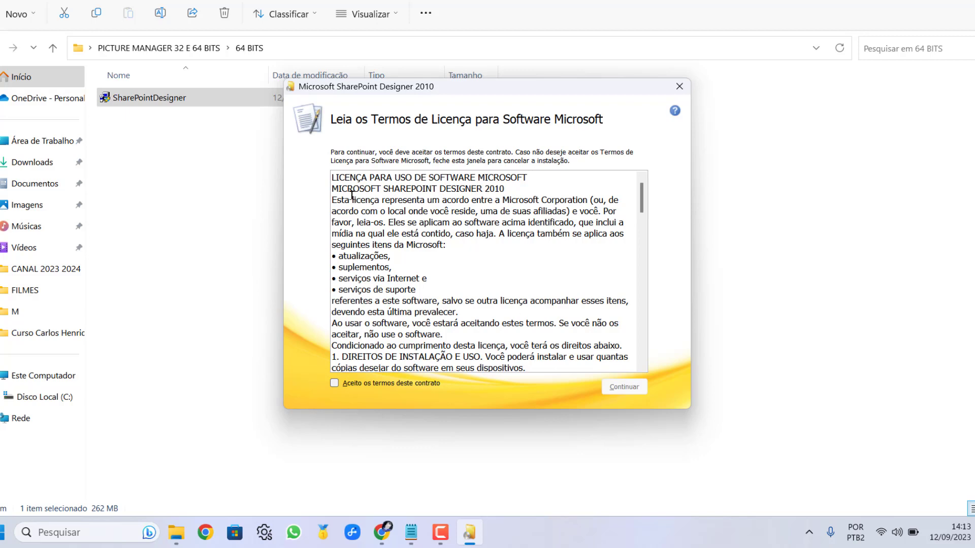
Step: Accept the Microsoft SharePoint Designer 2010 licence terms and choose the customized installation
left_click(335, 384)
left_click_drag(639, 202, 637, 363)
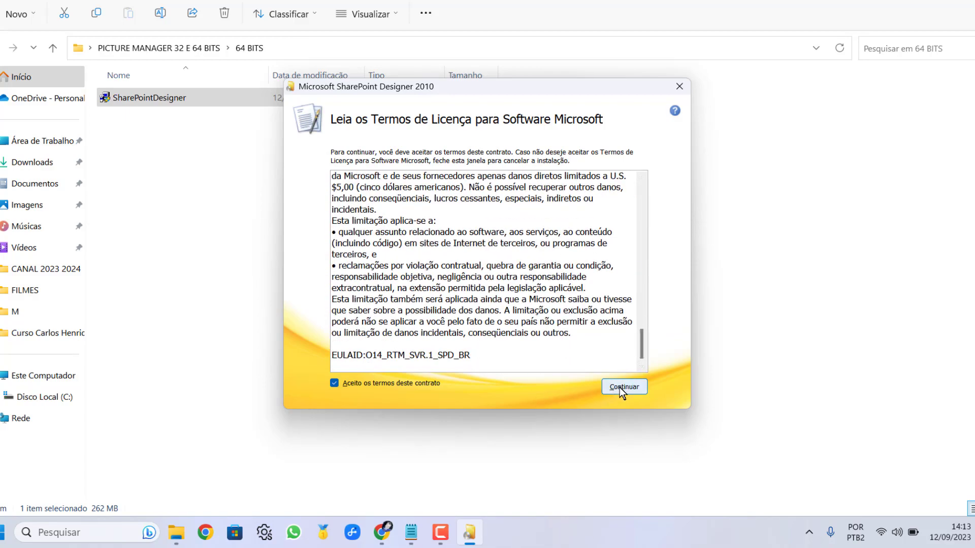
left_click(632, 387)
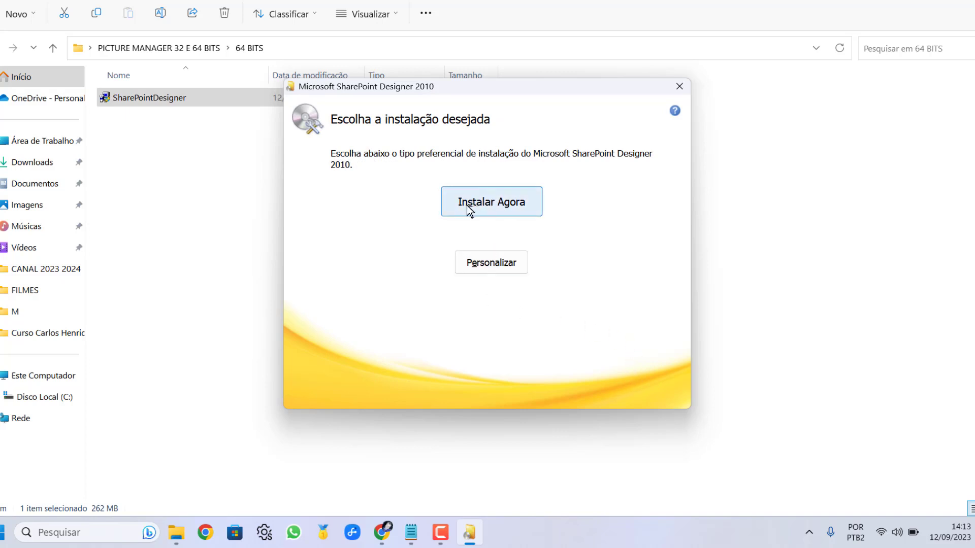
left_click(482, 262)
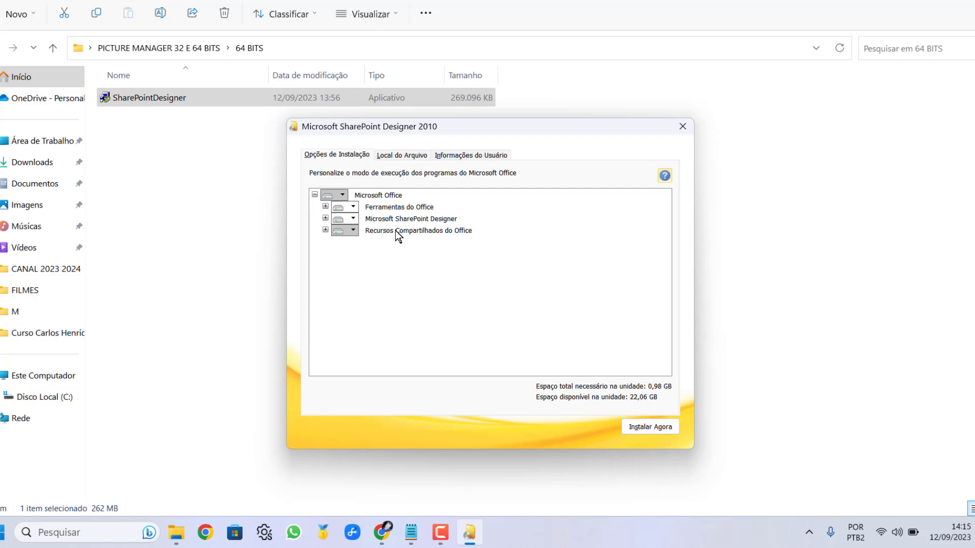
Step: Set Ferramentas do Office, Microsoft SharePoint Designer and Recursos Compartilhados do Office to Não Disponível in the installation options
left_click(354, 208)
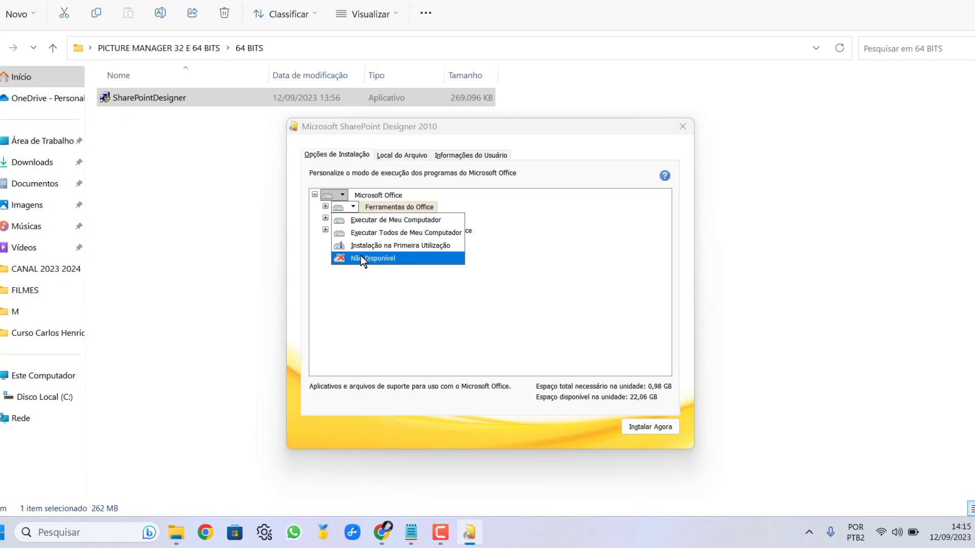
left_click(361, 258)
left_click(352, 218)
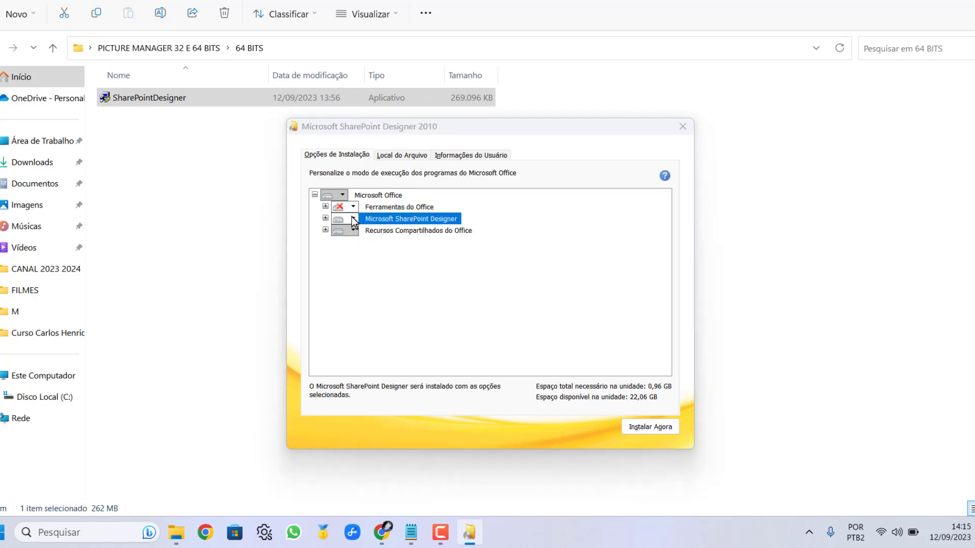
left_click(361, 269)
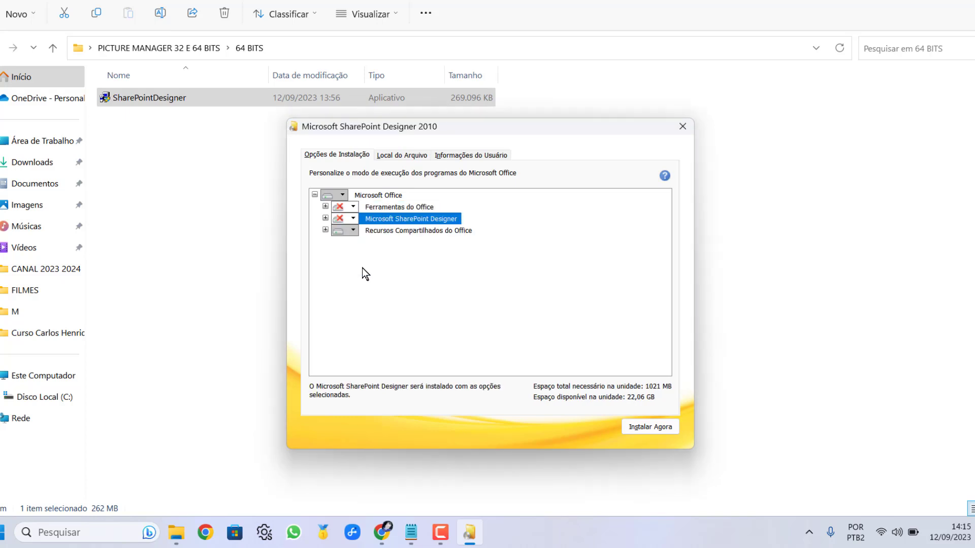
left_click(355, 231)
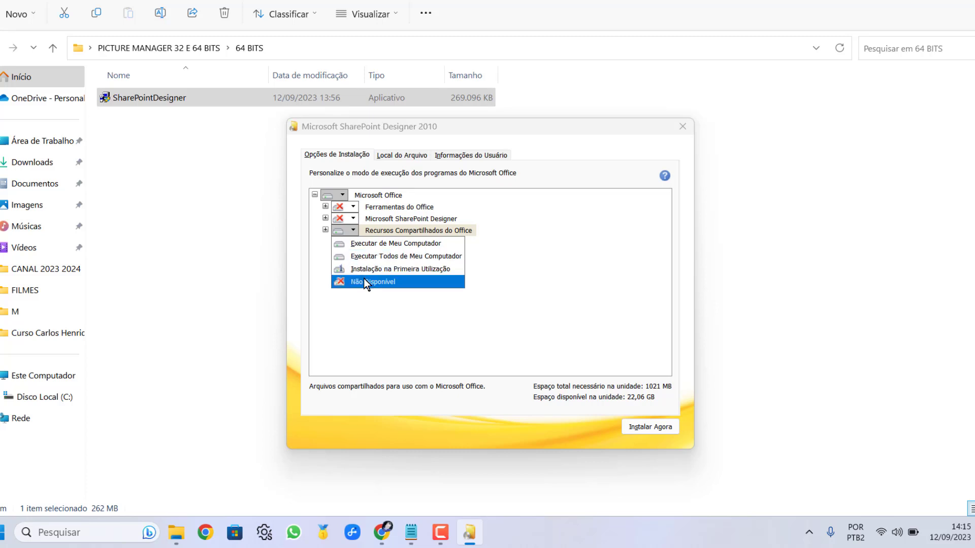
left_click(364, 279)
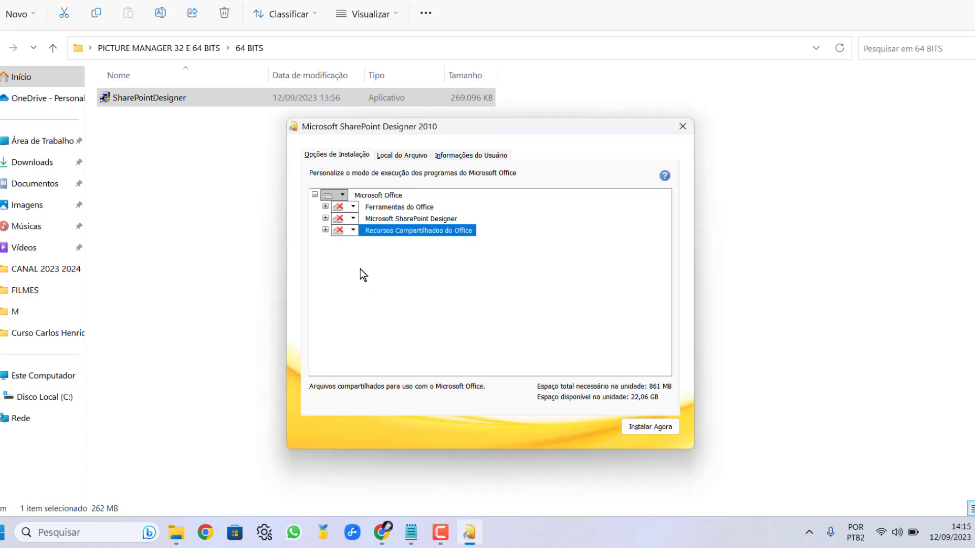
Step: Set Microsoft Office Picture Manager under Ferramentas do Office to Executar de Meu Computador, and install it, closing the setup when finished
left_click(325, 208)
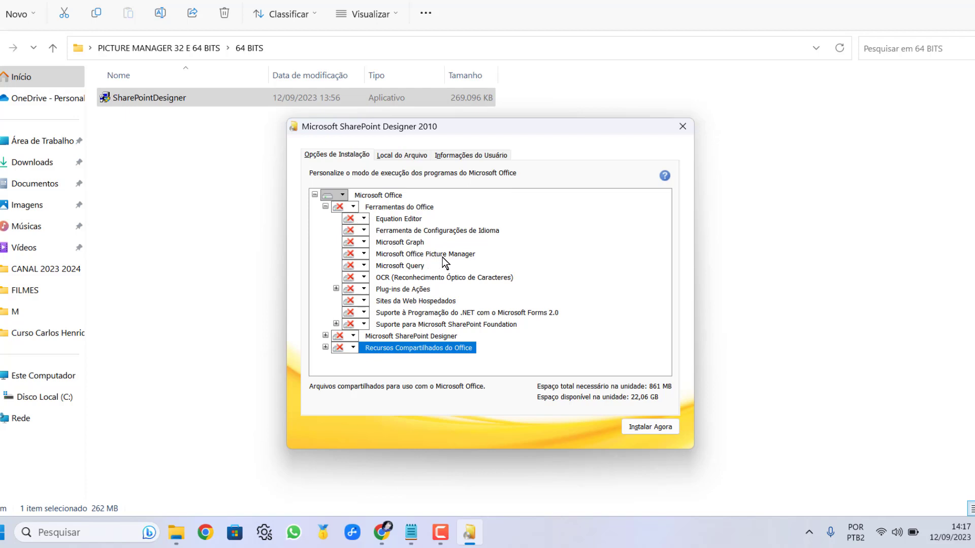
left_click(364, 254)
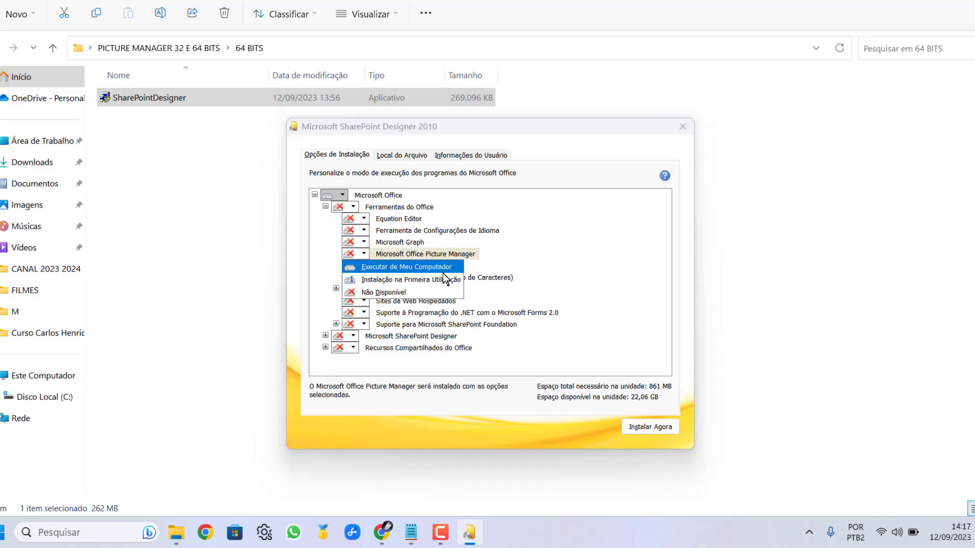
left_click(376, 269)
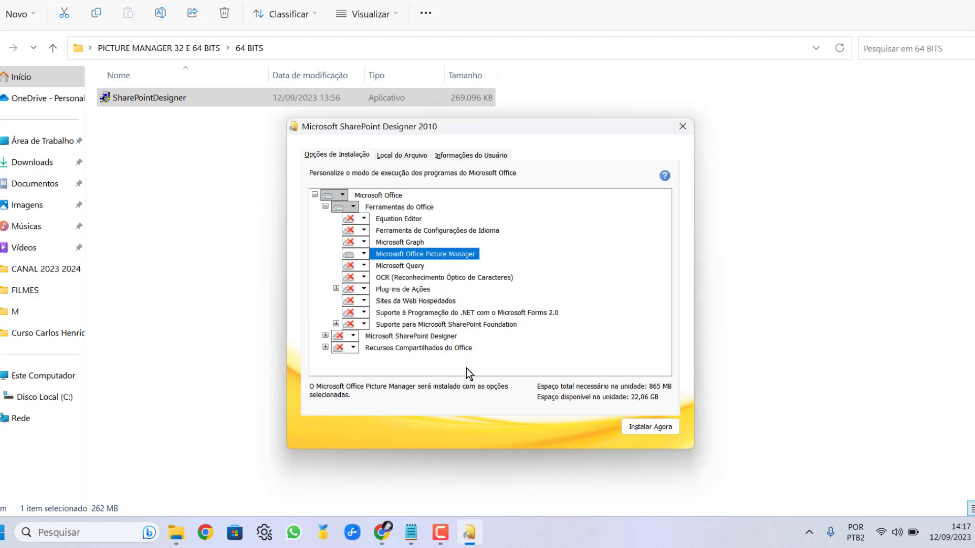
left_click(649, 428)
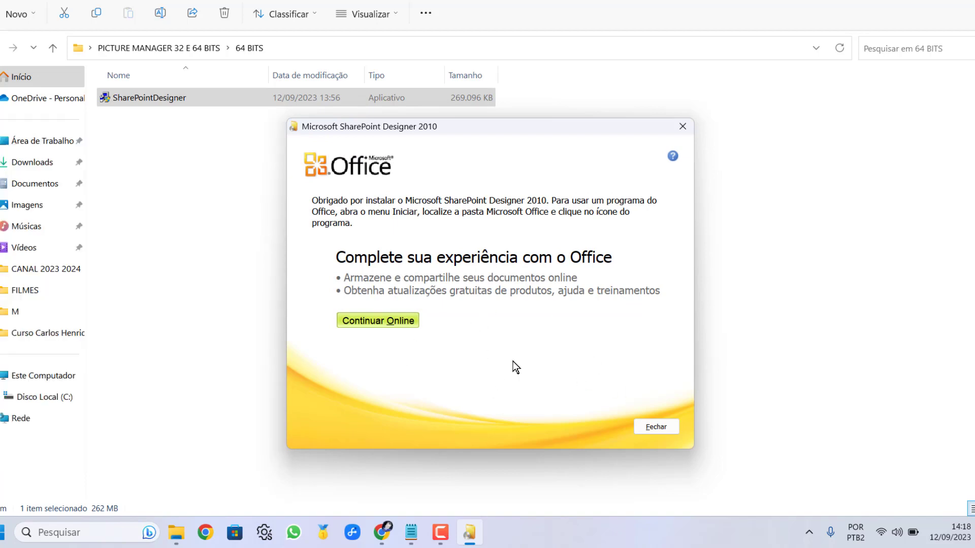
left_click(655, 428)
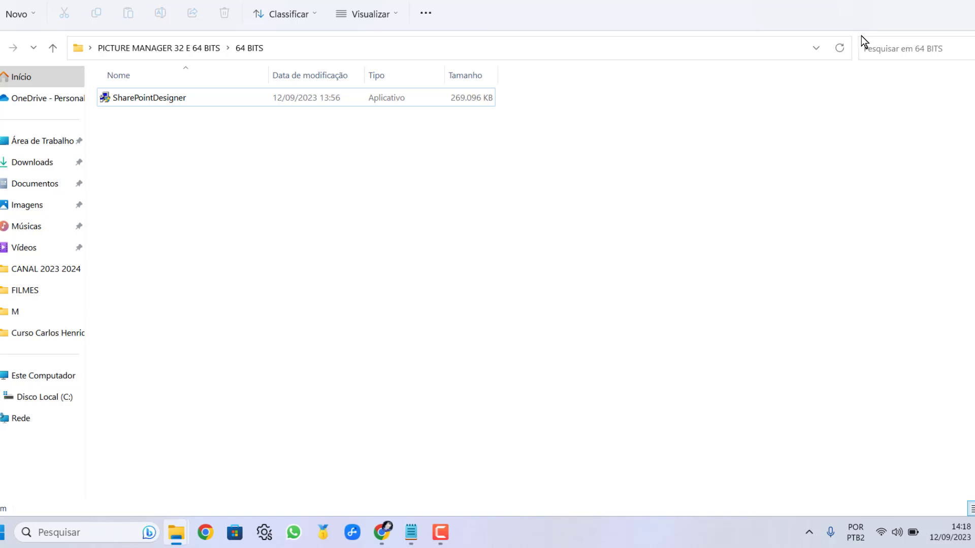
Step: Open the Fungsi-dari image on the desktop with Microsoft Office 2010, choosing Não fazer alterações in the welcome dialog
key("super+d")
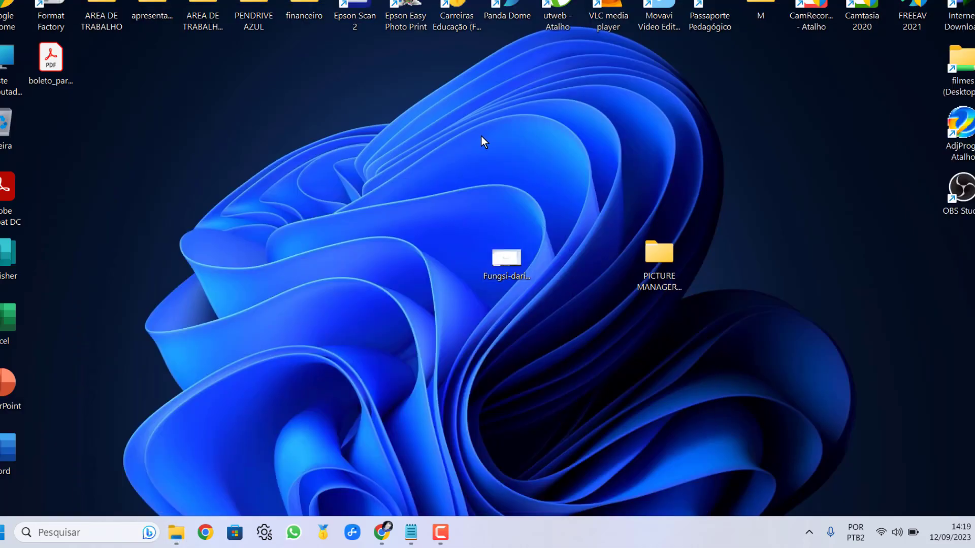
right_click(483, 136)
left_click(549, 196)
right_click(506, 263)
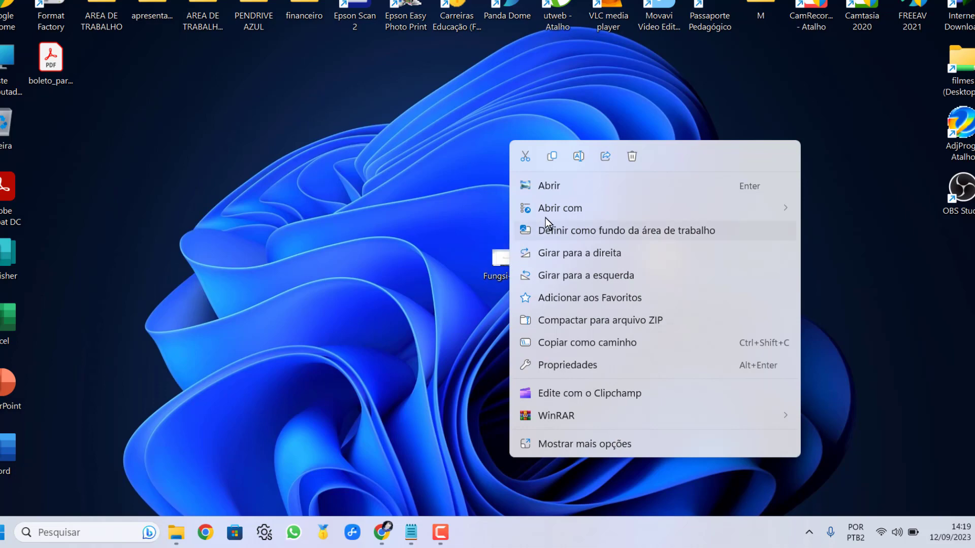
mouse_move(562, 210)
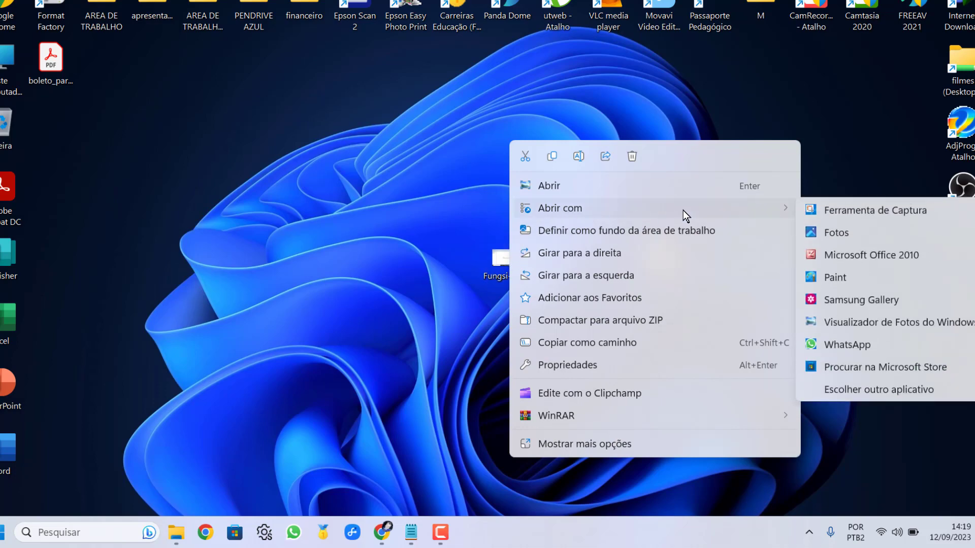
left_click(823, 256)
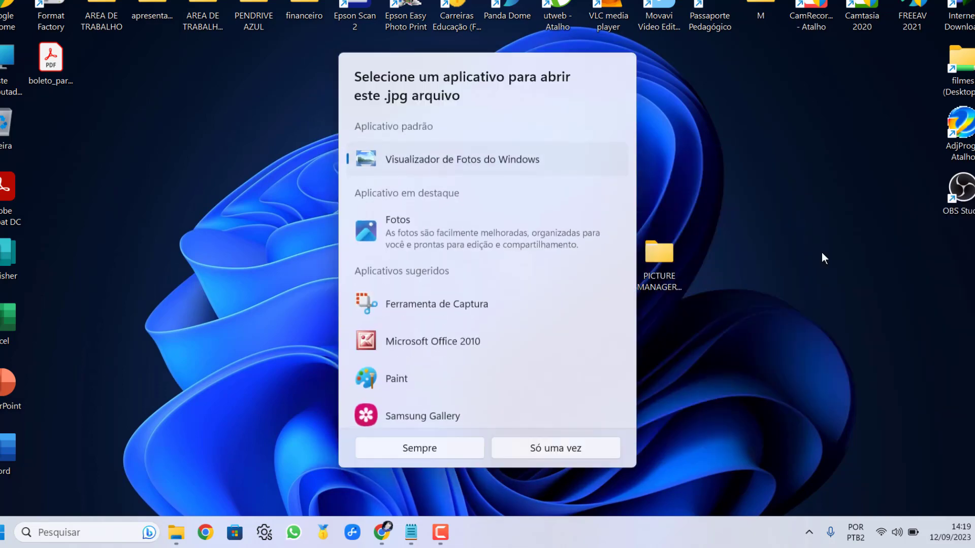
left_click(459, 343)
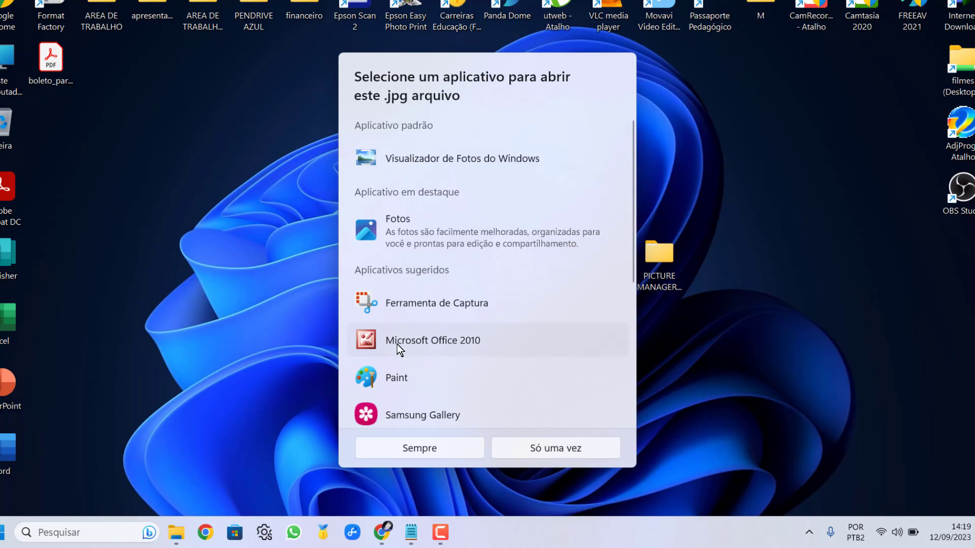
double_click(398, 345)
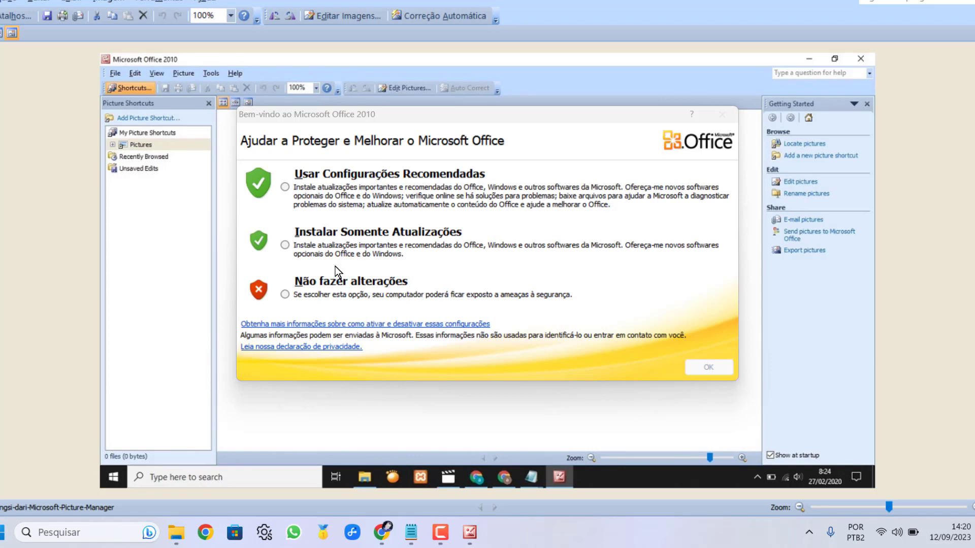
left_click(285, 295)
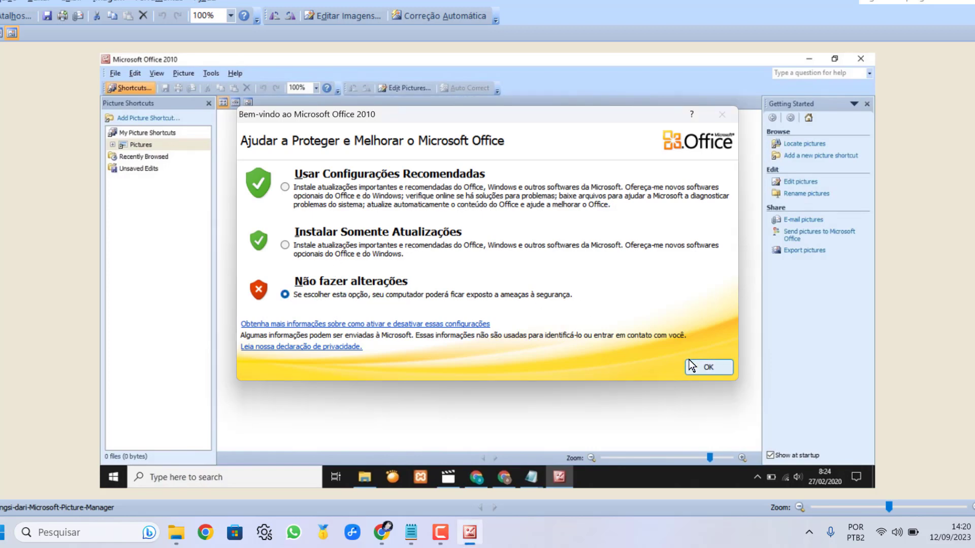
left_click(704, 368)
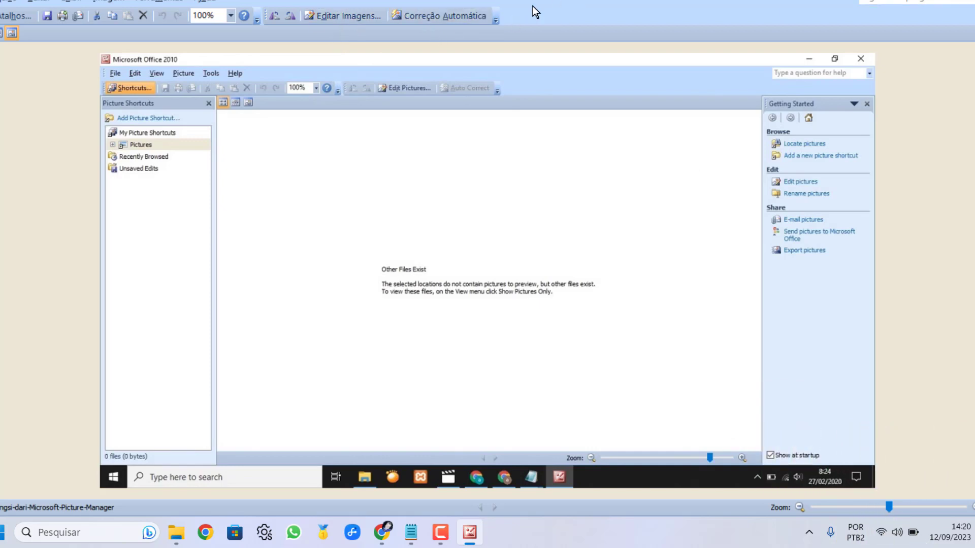
Step: Show the Editar Imagens tools and apply Correção Automática to the picture
left_click(343, 16)
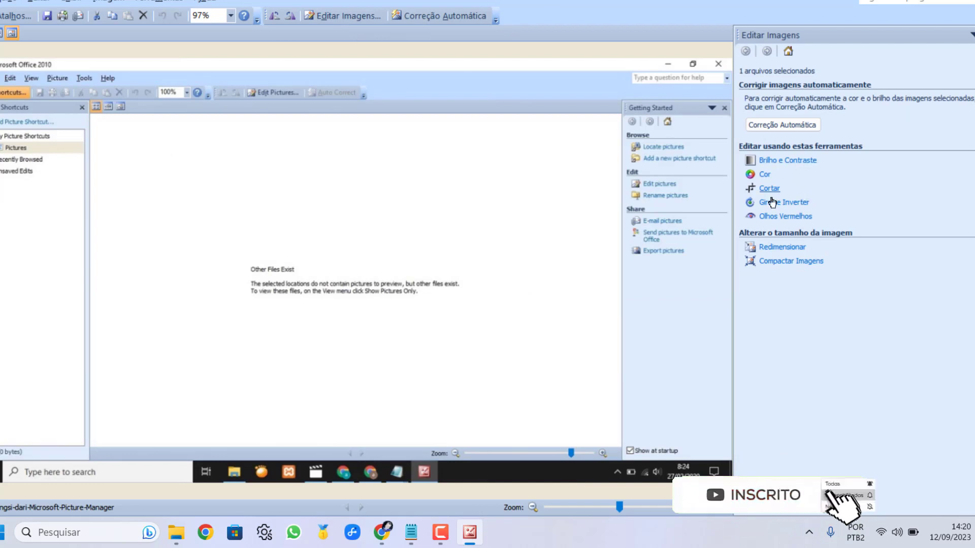
left_click(432, 18)
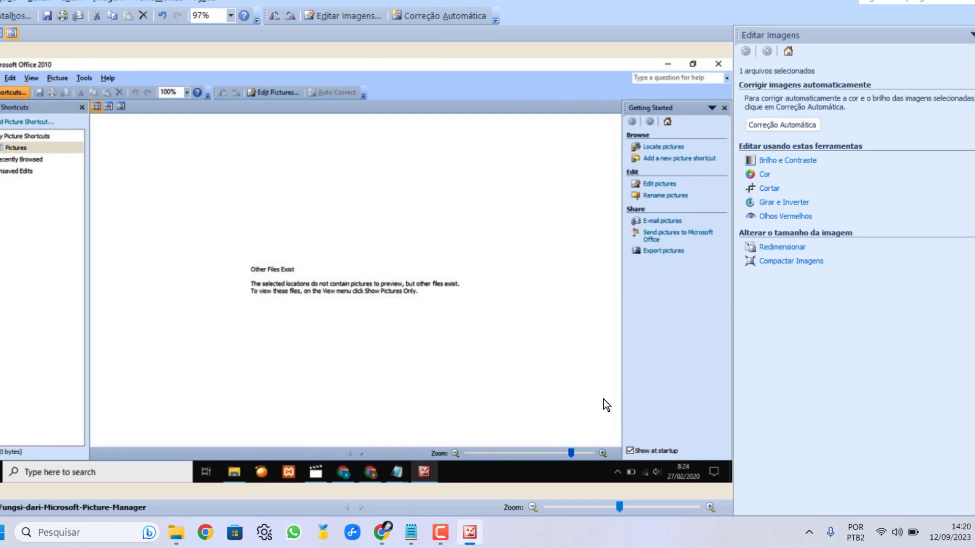
Step: Crop about 34 pixels off the picture's lower edge and save the changes
left_click(766, 190)
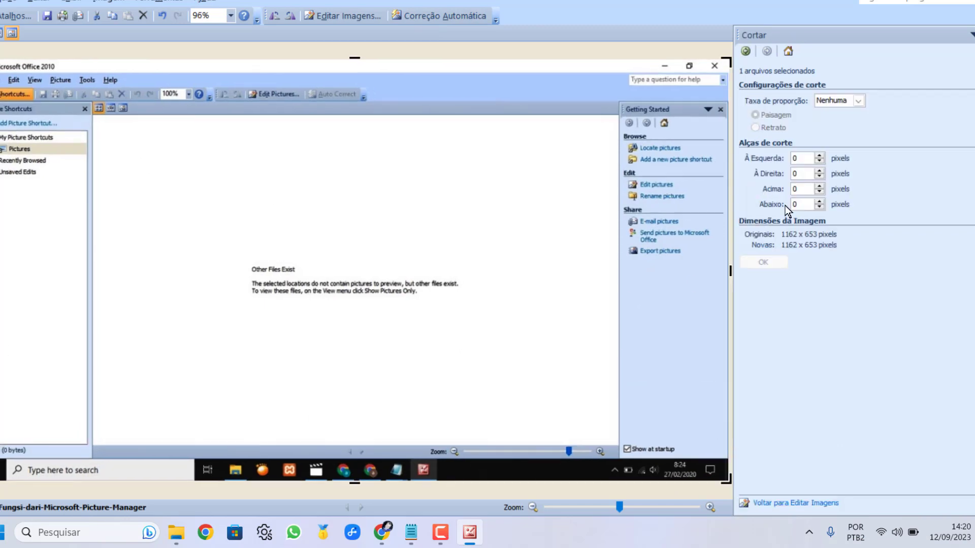
left_click_drag(355, 483, 354, 461)
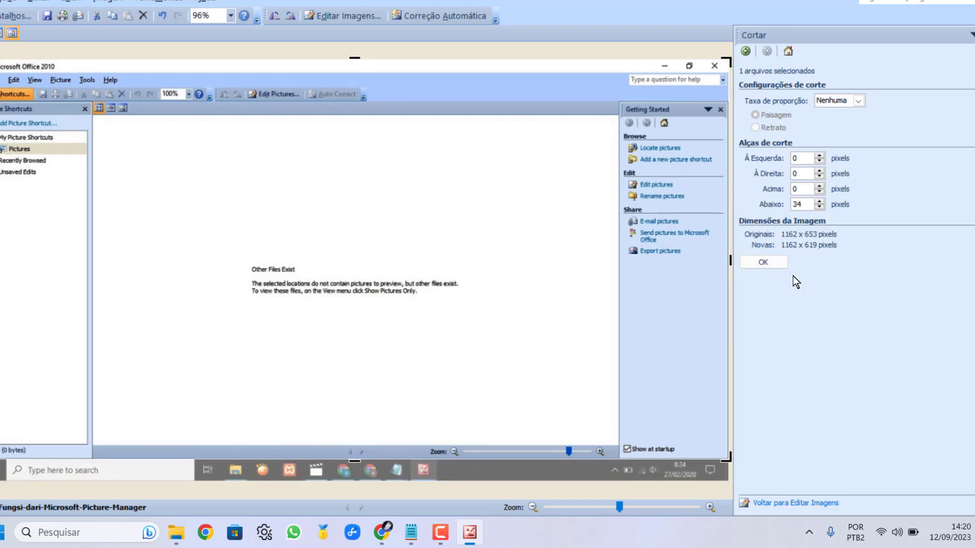
left_click(776, 264)
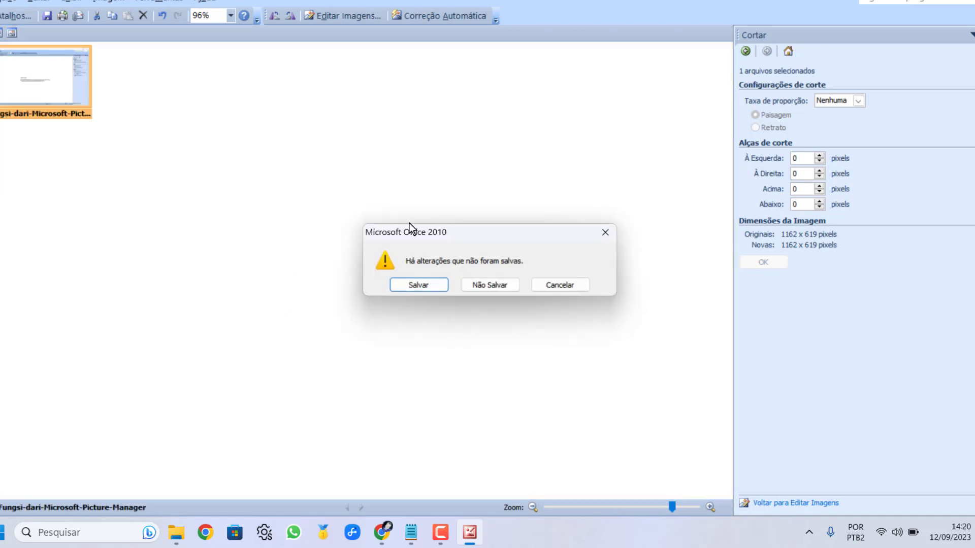
left_click(413, 279)
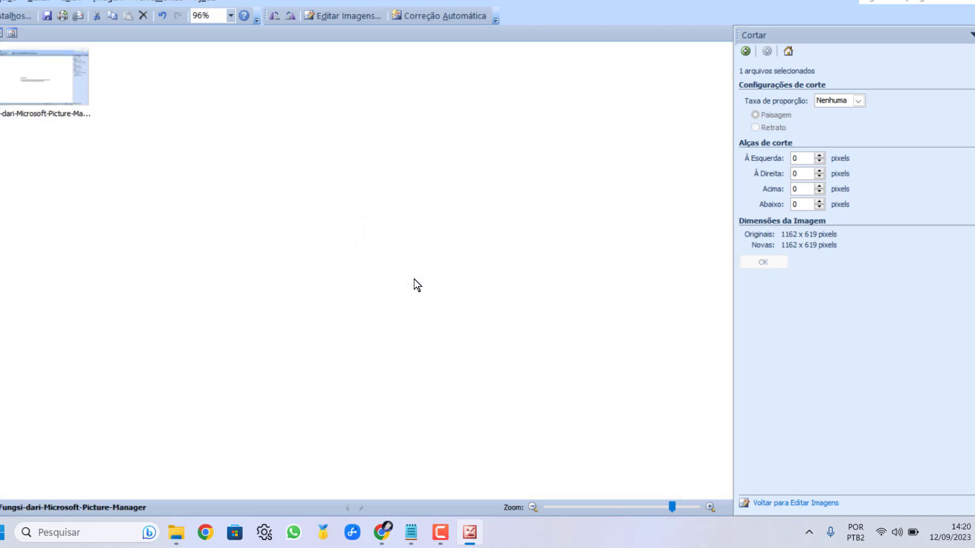